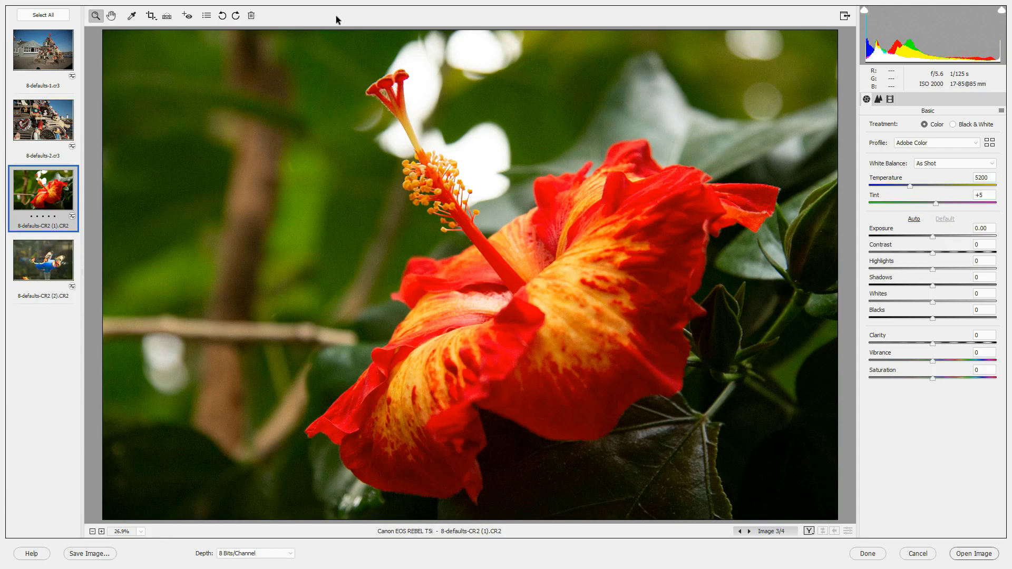
Open the Camera Raw Preferences dialog with Ctrl+K
{"action": "key", "text": "ctrl+k"}
{"action": "left_click", "coordinate": [206, 17]}
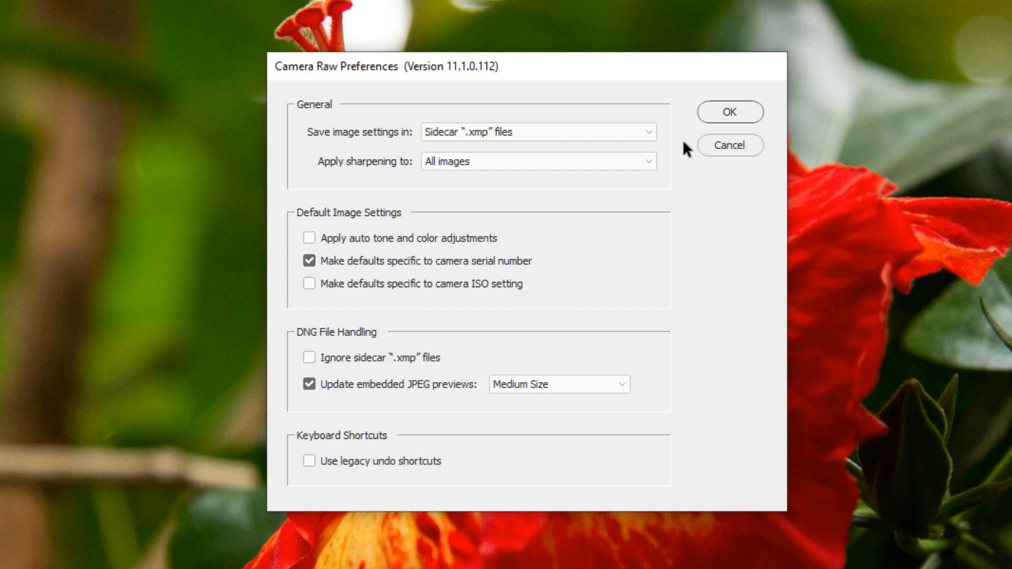
{"action": "left_click", "coordinate": [650, 137]}
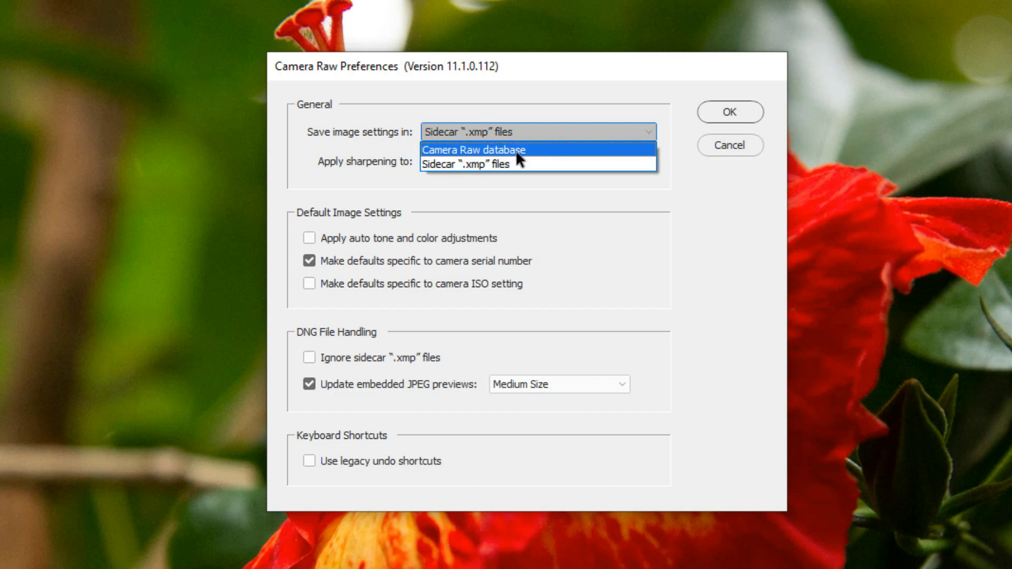
{"action": "left_click", "coordinate": [580, 97]}
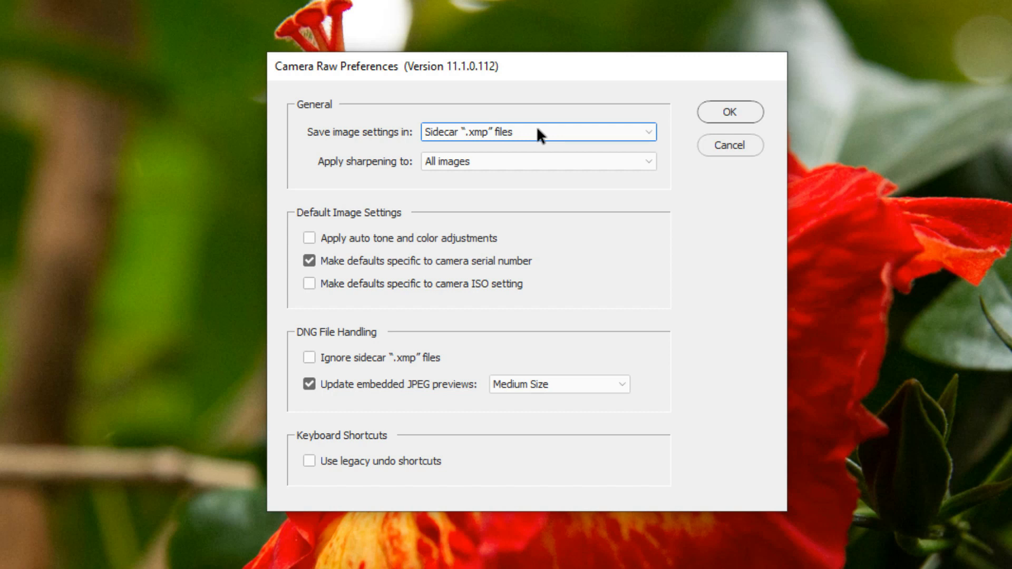
{"action": "left_click", "coordinate": [641, 132]}
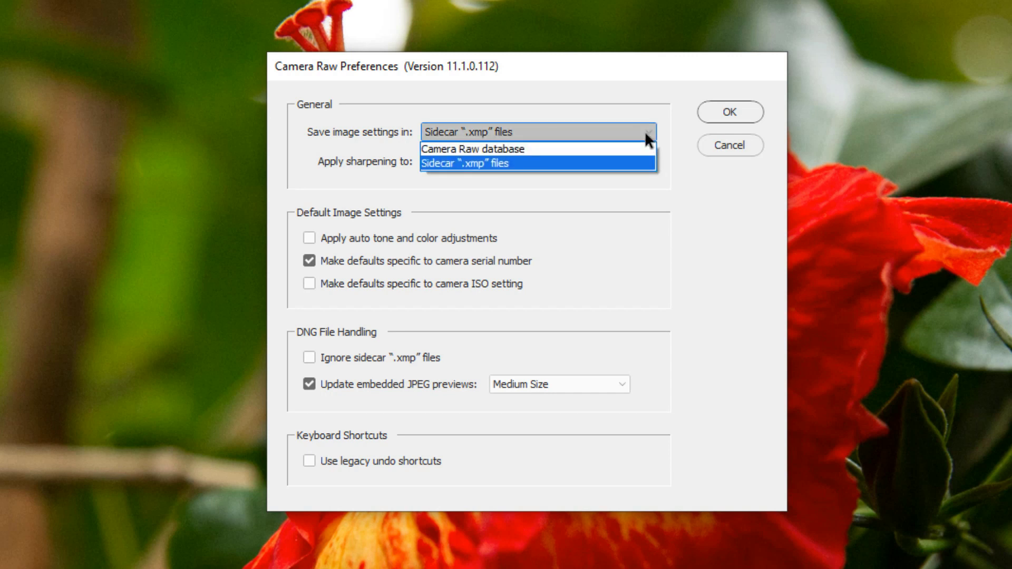
{"action": "left_click", "coordinate": [534, 151]}
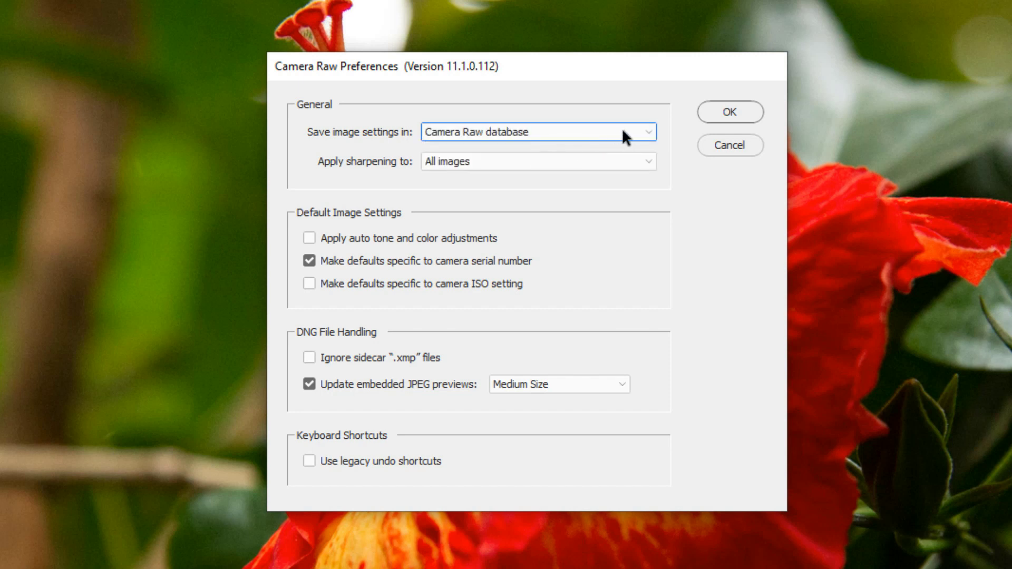
{"action": "left_click", "coordinate": [640, 137]}
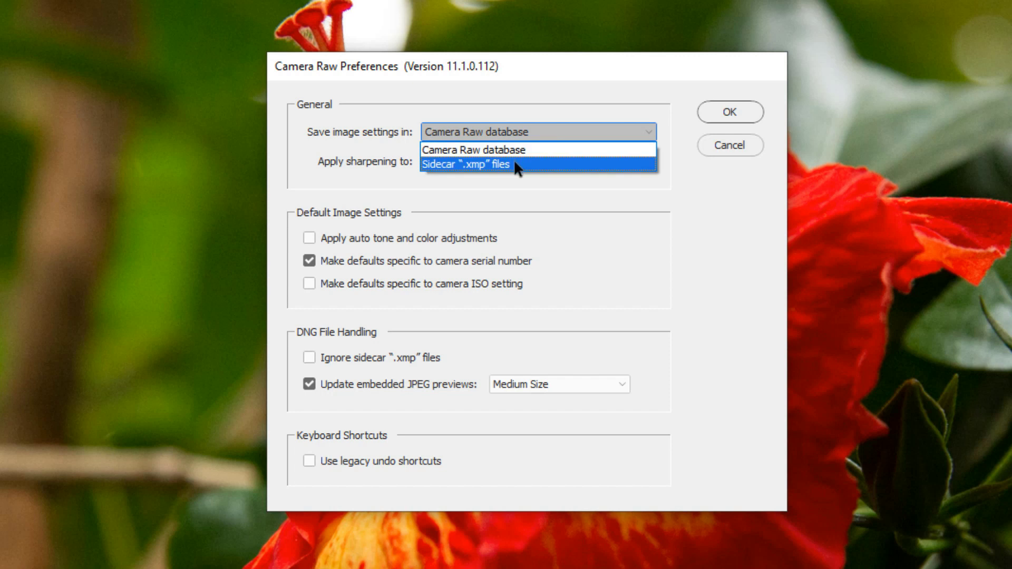
{"action": "left_click", "coordinate": [521, 163]}
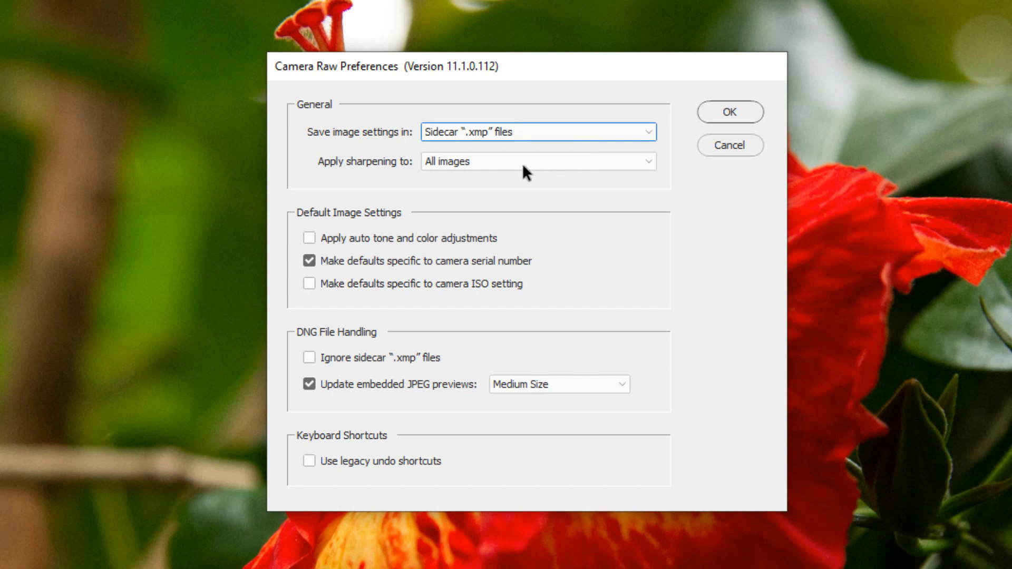
{"action": "left_click", "coordinate": [642, 160]}
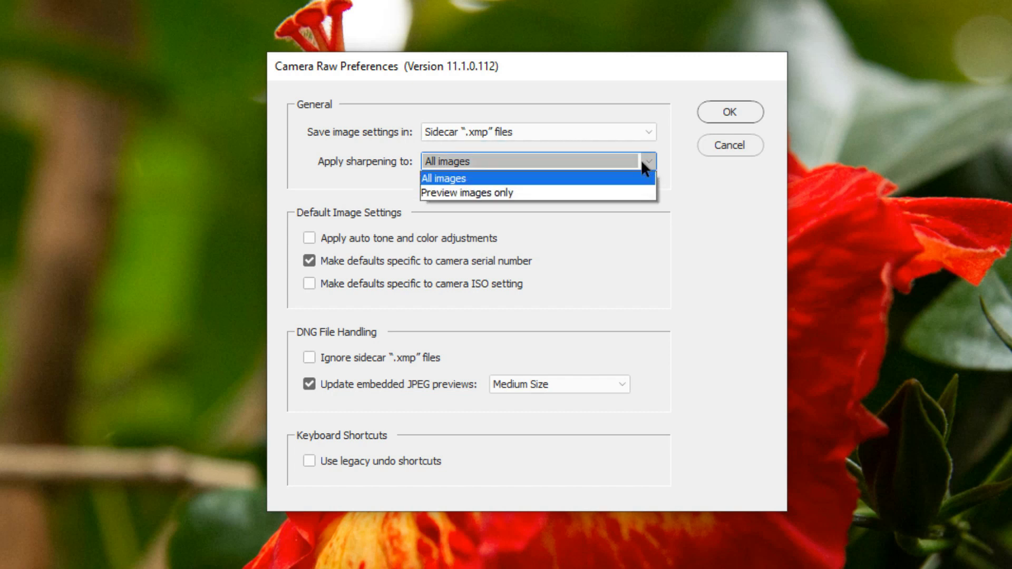
{"action": "left_click", "coordinate": [502, 195]}
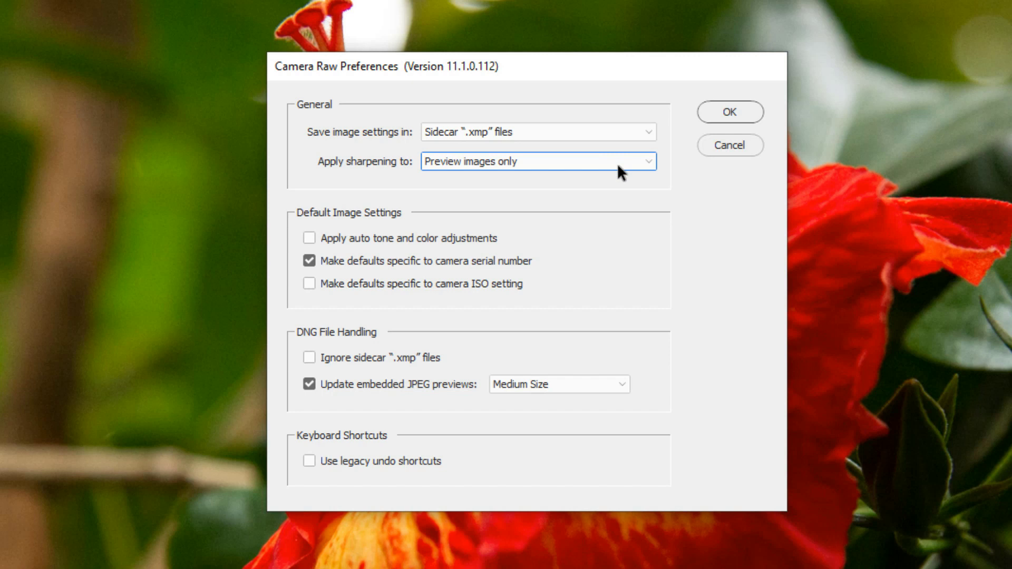
{"action": "left_click", "coordinate": [648, 163]}
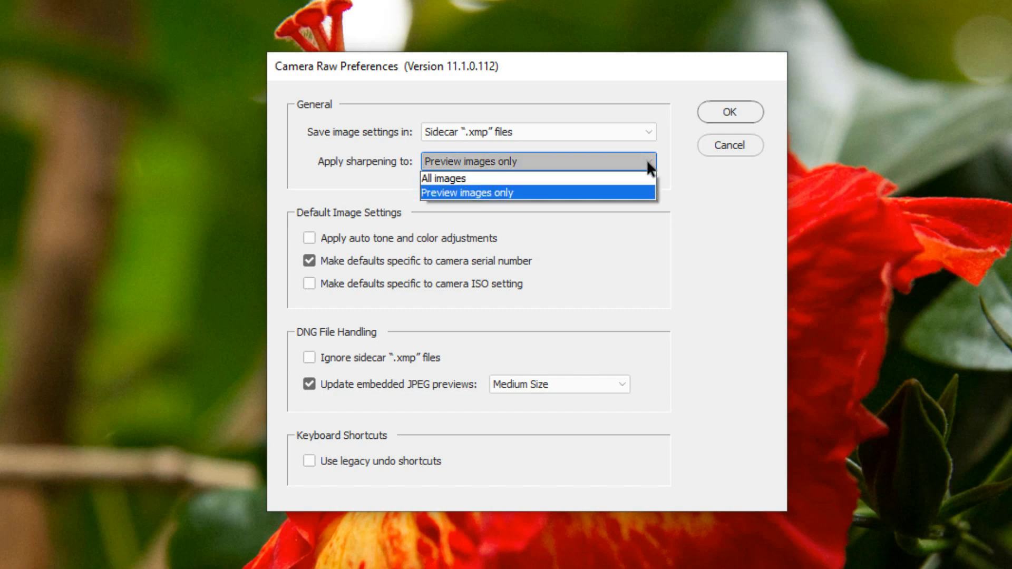
{"action": "left_click", "coordinate": [459, 181]}
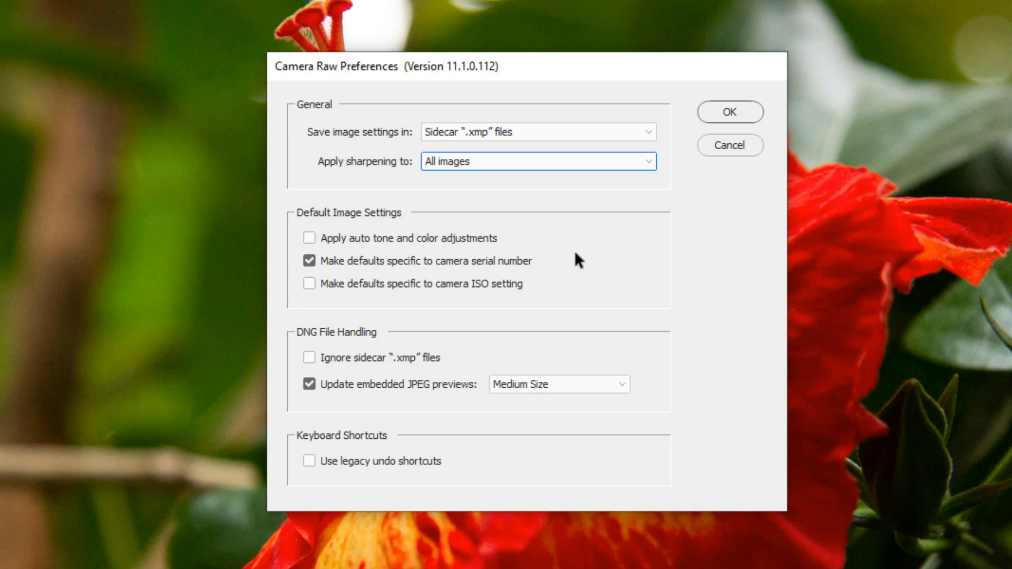
Toggle auto tone and color adjustments, then check Make defaults specific to camera ISO setting
{"action": "left_click", "coordinate": [309, 238]}
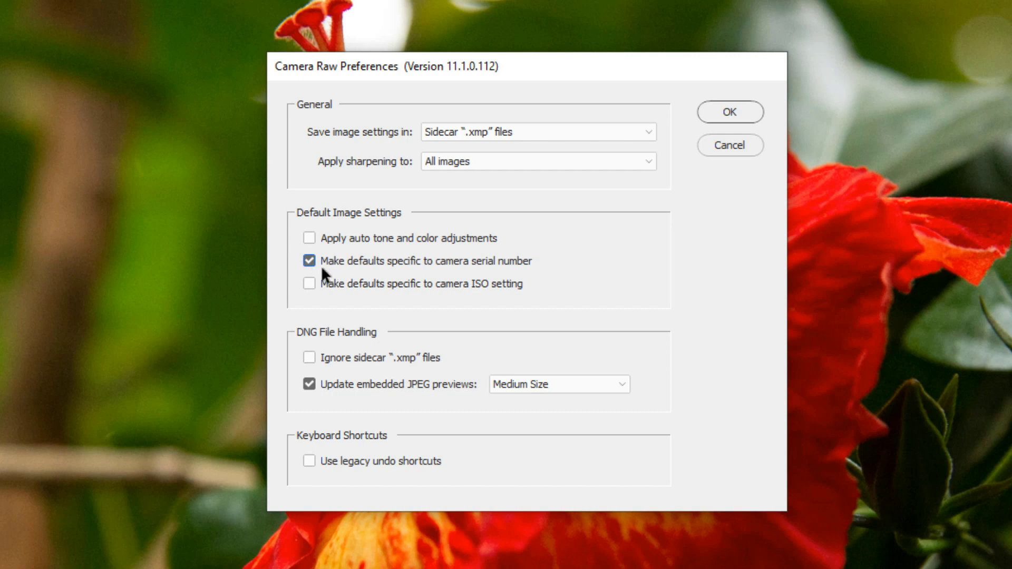
{"action": "left_click", "coordinate": [310, 284]}
Turn on auto tone and color adjustments, leaving the serial-number and ISO default options unchecked
{"action": "left_click", "coordinate": [309, 238]}
{"action": "left_click", "coordinate": [311, 237]}
{"action": "left_click", "coordinate": [311, 260]}
Keep the embedded JPEG previews updating at Medium Size
{"action": "left_click", "coordinate": [620, 384]}
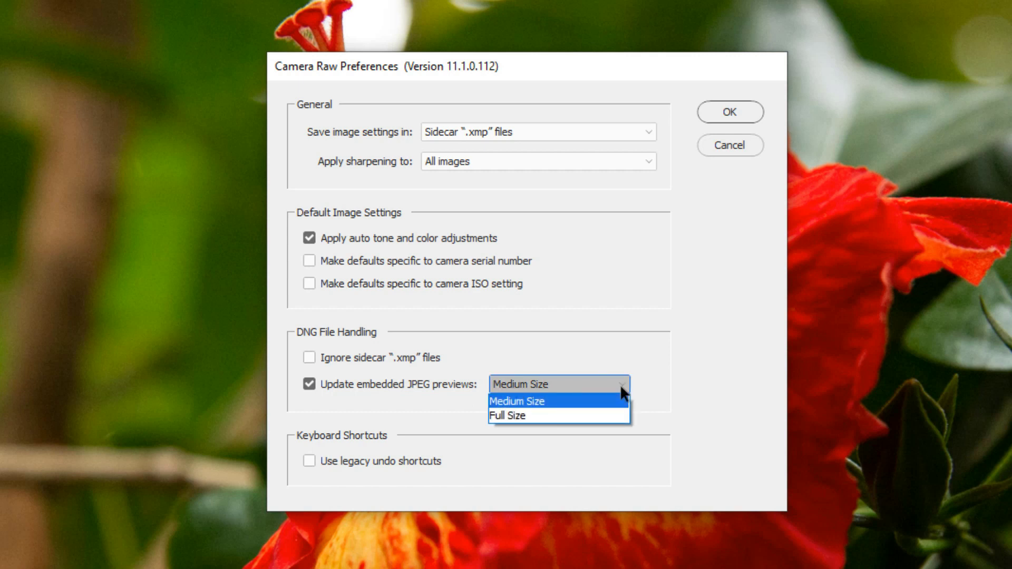
{"action": "left_click", "coordinate": [504, 402]}
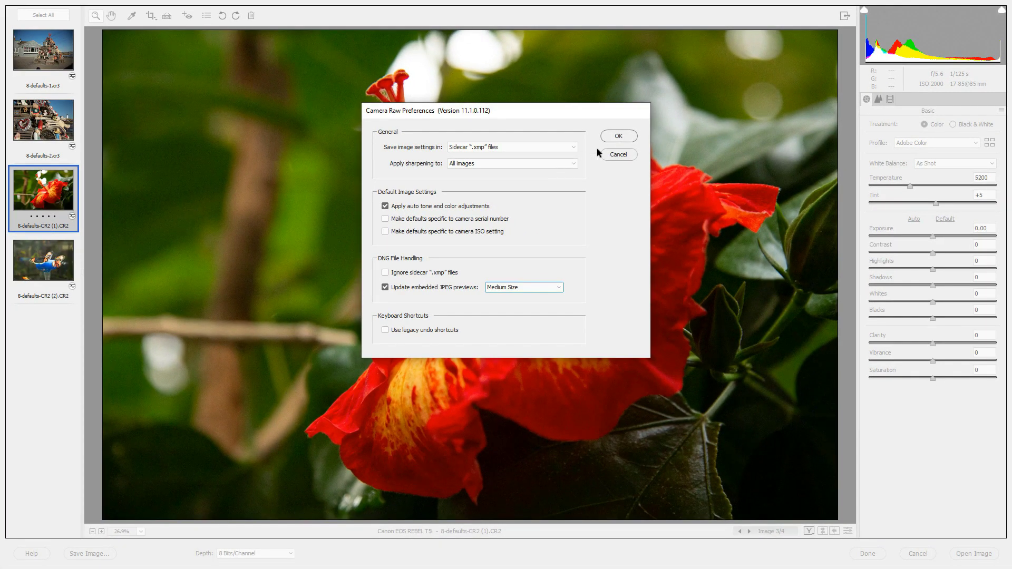
Confirm the preferences, view all four raw files, then cancel to discard all changes
{"action": "left_click", "coordinate": [622, 137]}
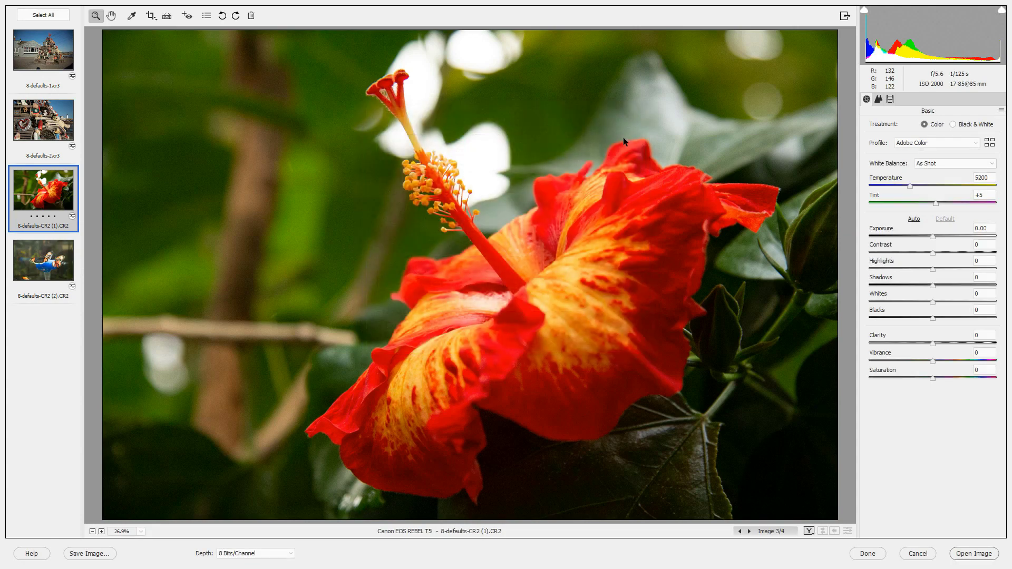
{"action": "left_click", "coordinate": [57, 58]}
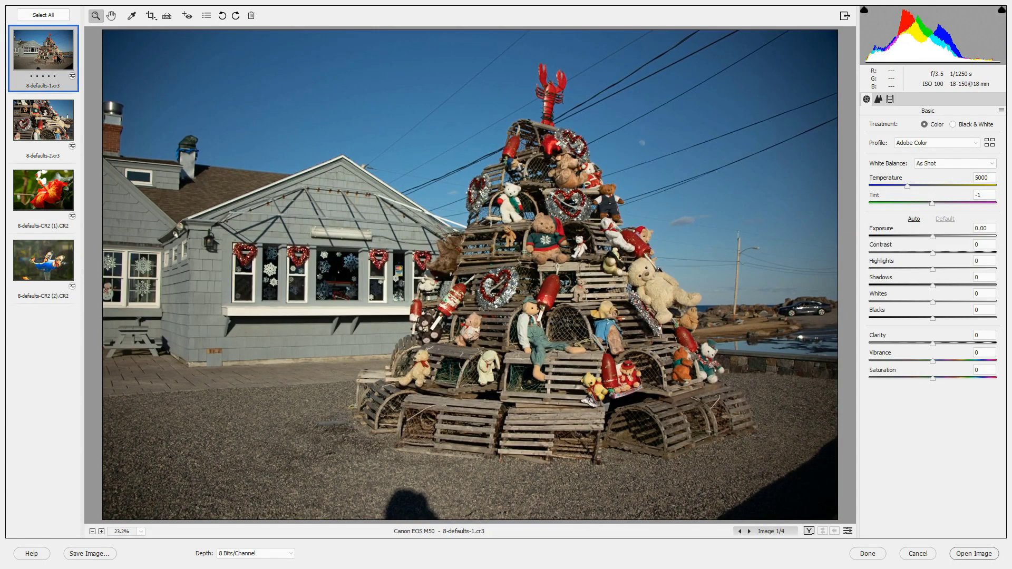
{"action": "left_click", "coordinate": [56, 132]}
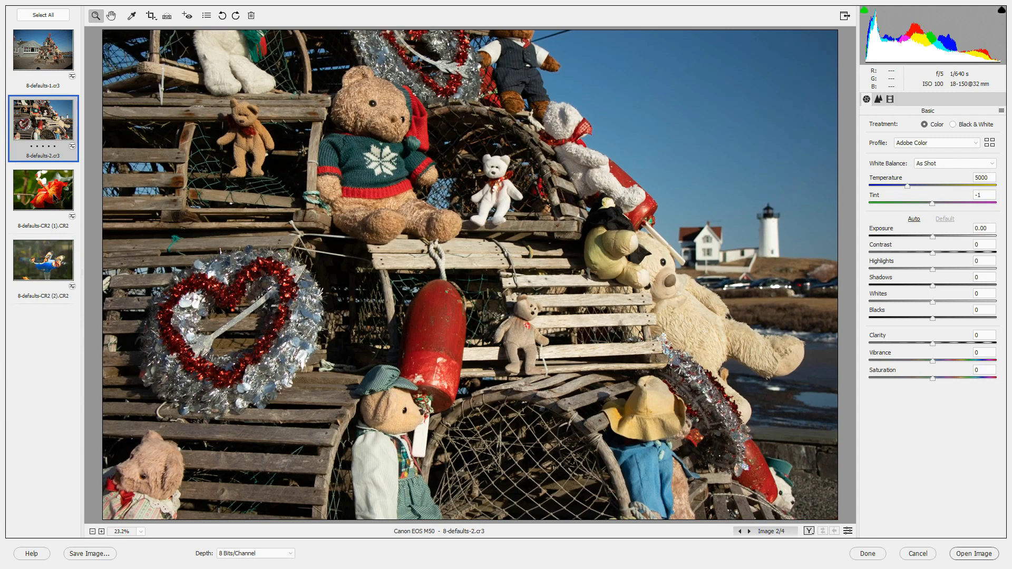
{"action": "left_click", "coordinate": [55, 199]}
{"action": "left_click", "coordinate": [48, 265]}
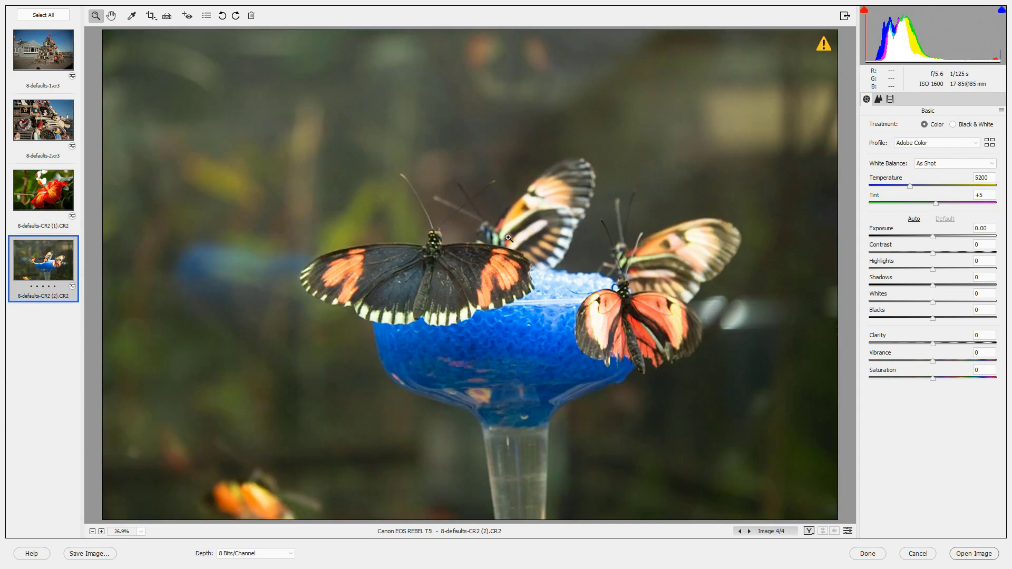
{"action": "key", "text": "Up"}
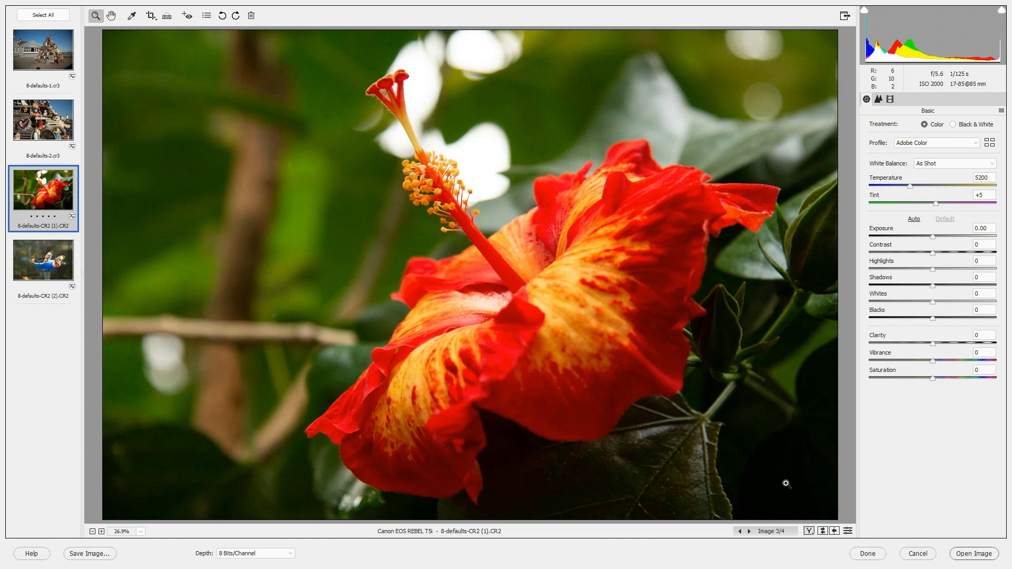
{"action": "left_click", "coordinate": [919, 557]}
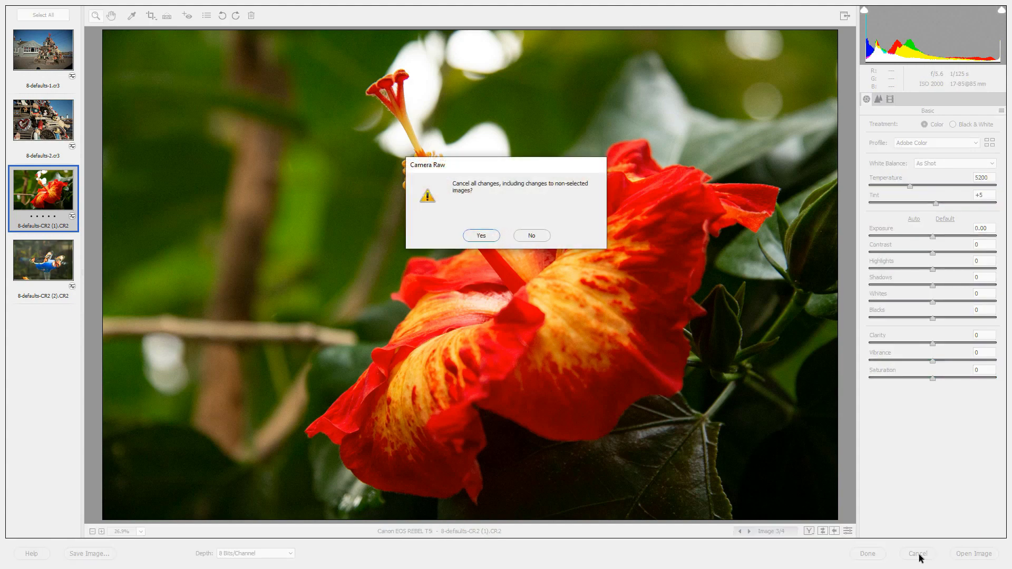
Confirm the cancel, then open 8-defaults-1.cr3 through 8-defaults-CR2 (2).CR2 together
{"action": "left_click", "coordinate": [481, 236]}
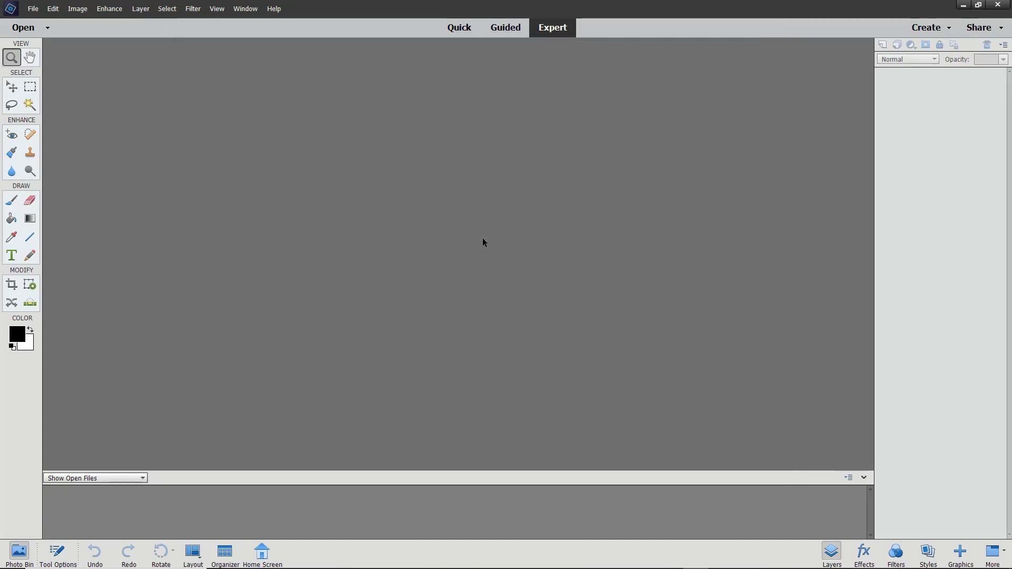
{"action": "left_click", "coordinate": [32, 9]}
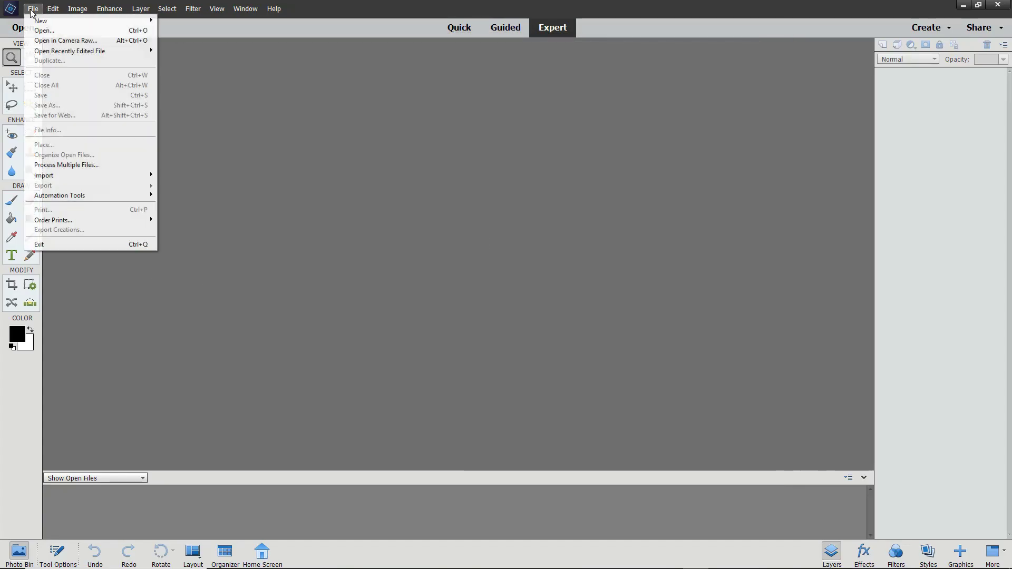
{"action": "left_click", "coordinate": [44, 30]}
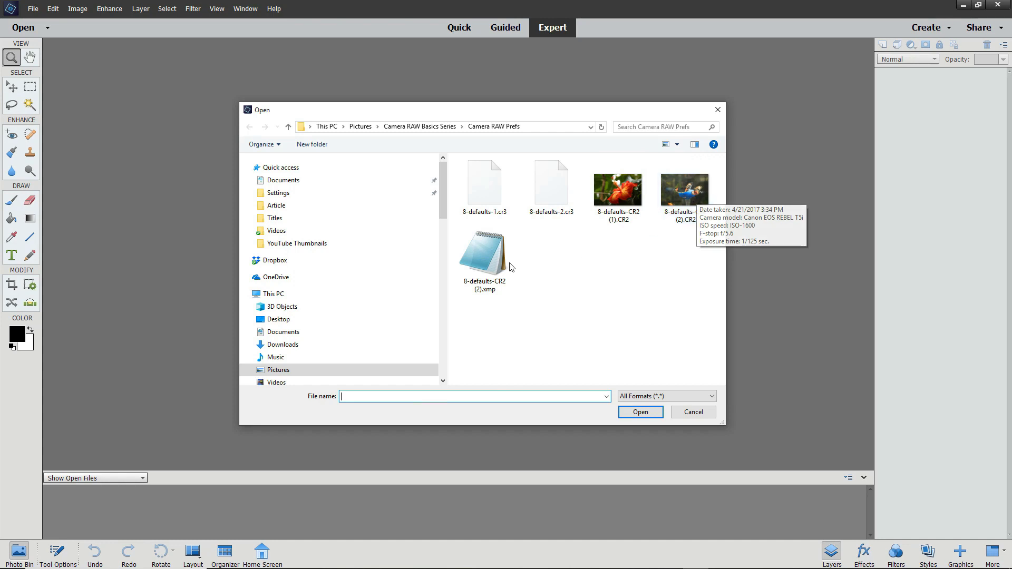
{"action": "left_click", "coordinate": [493, 195]}
{"action": "left_click", "coordinate": [685, 198], "text": "shift"}
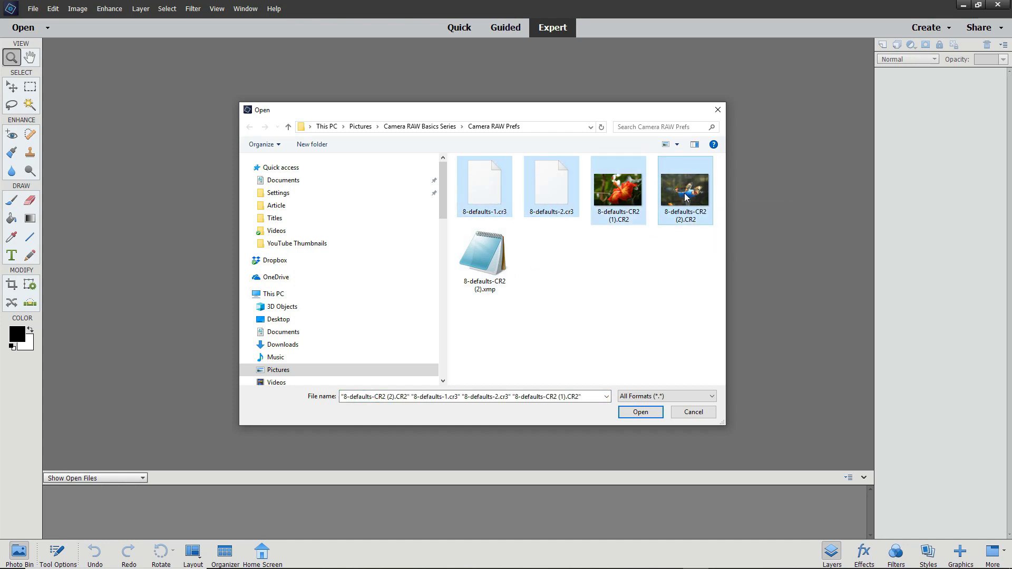
{"action": "left_click", "coordinate": [644, 413]}
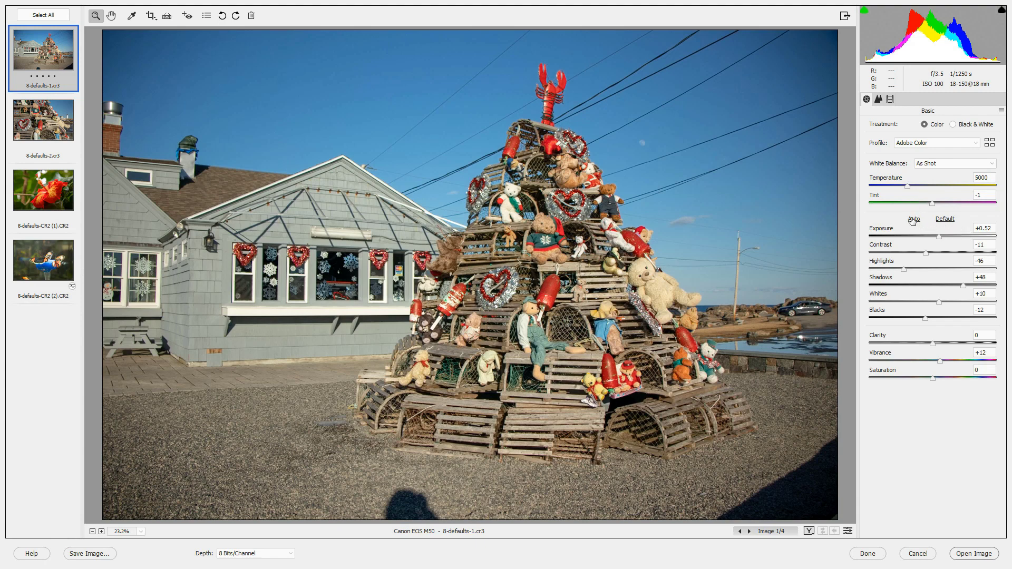
View 8-defaults-2.cr3, the hibiscus CR2 and the butterfly CR2 in turn
{"action": "left_click", "coordinate": [57, 127]}
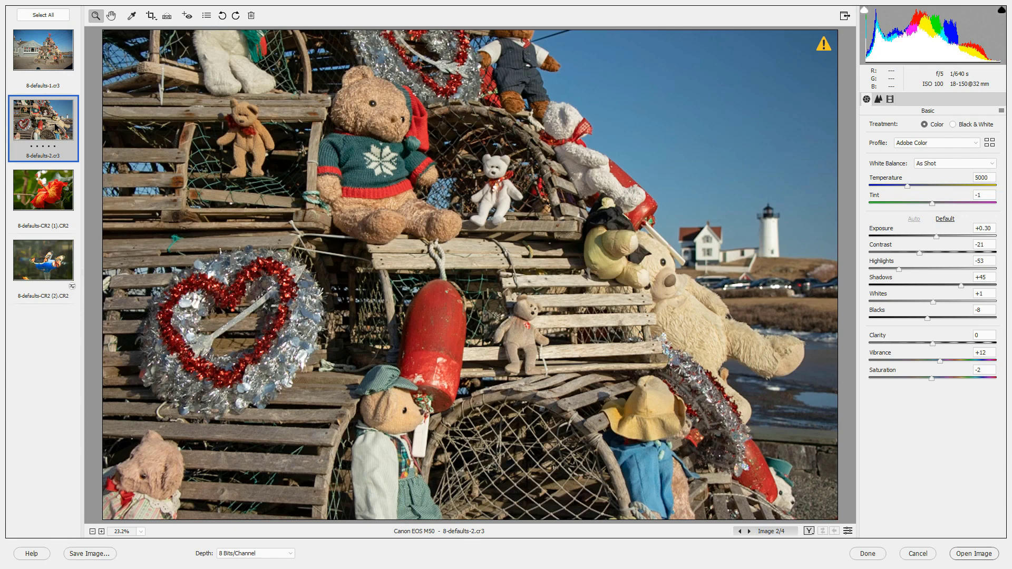
{"action": "left_click", "coordinate": [56, 203]}
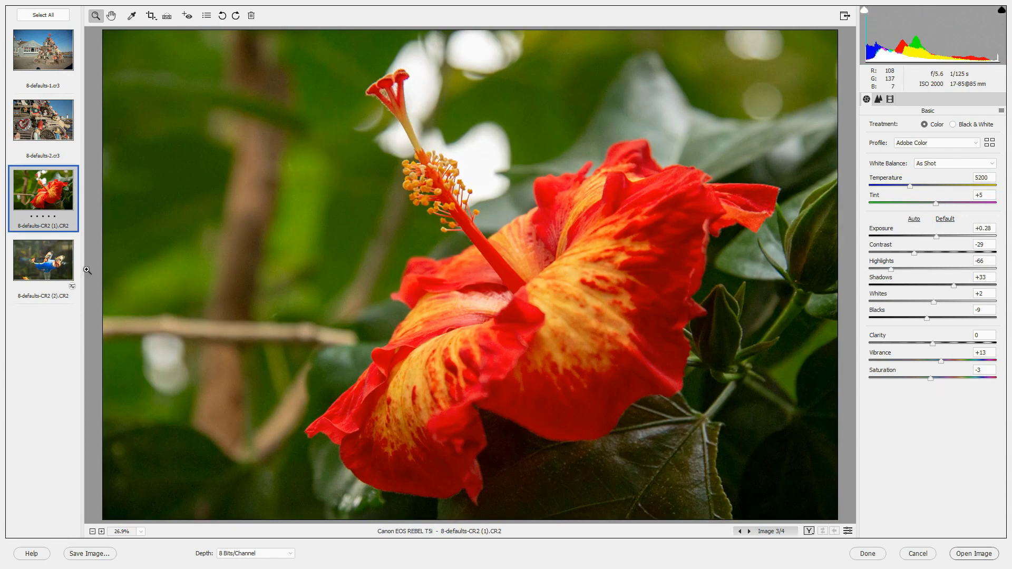
{"action": "left_click", "coordinate": [56, 276]}
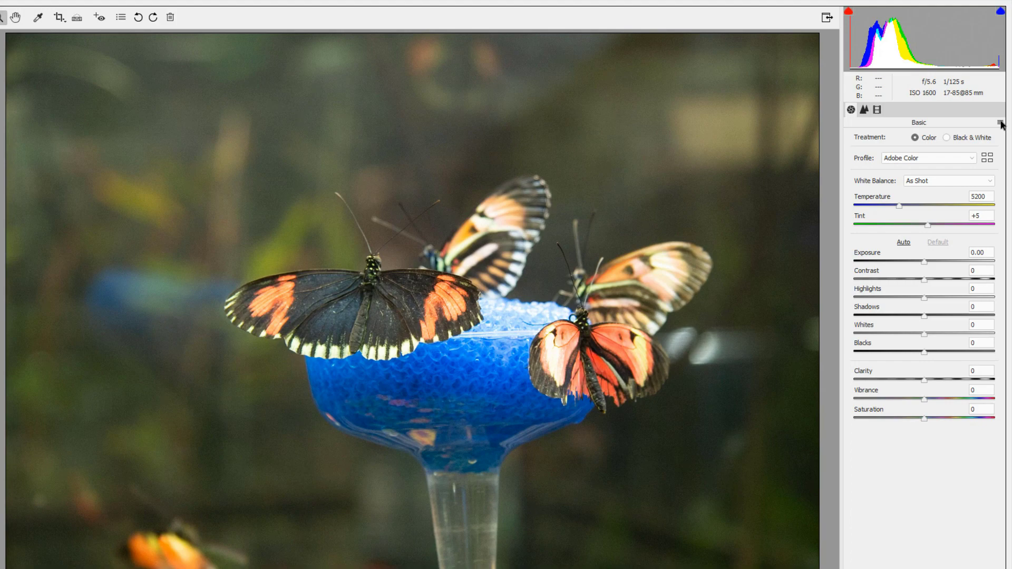
{"action": "left_click", "coordinate": [1002, 111]}
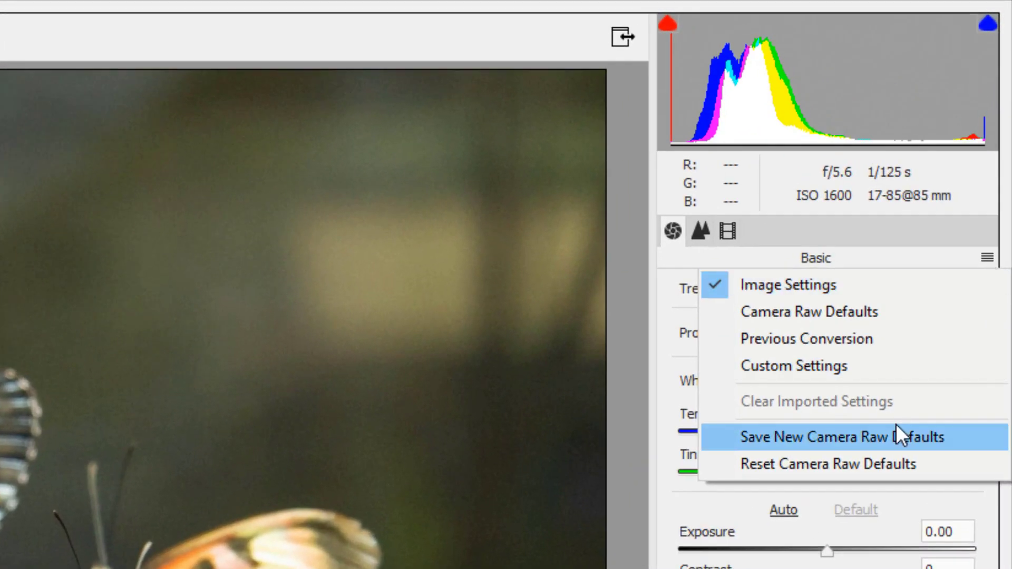
{"action": "left_click", "coordinate": [799, 311]}
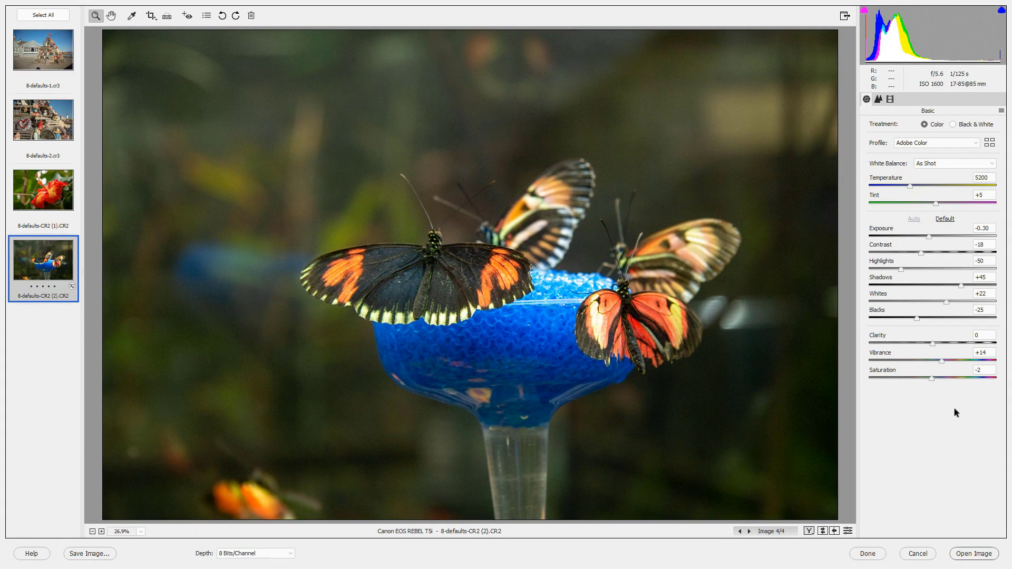
{"action": "left_click", "coordinate": [944, 220]}
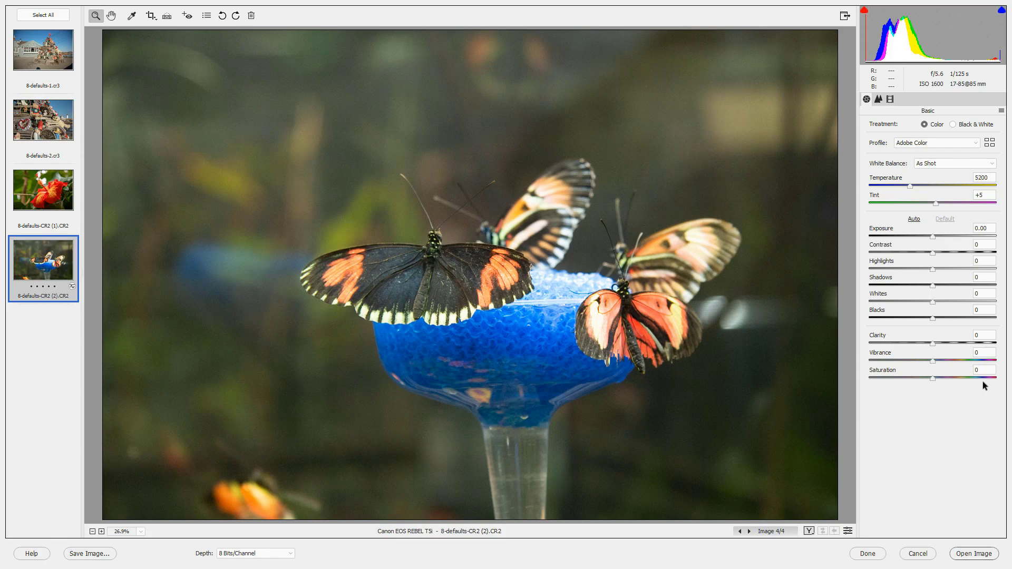
Undo the slider reset, then set preferences to auto tone off and serial-number-specific defaults
{"action": "key", "text": "ctrl+u"}
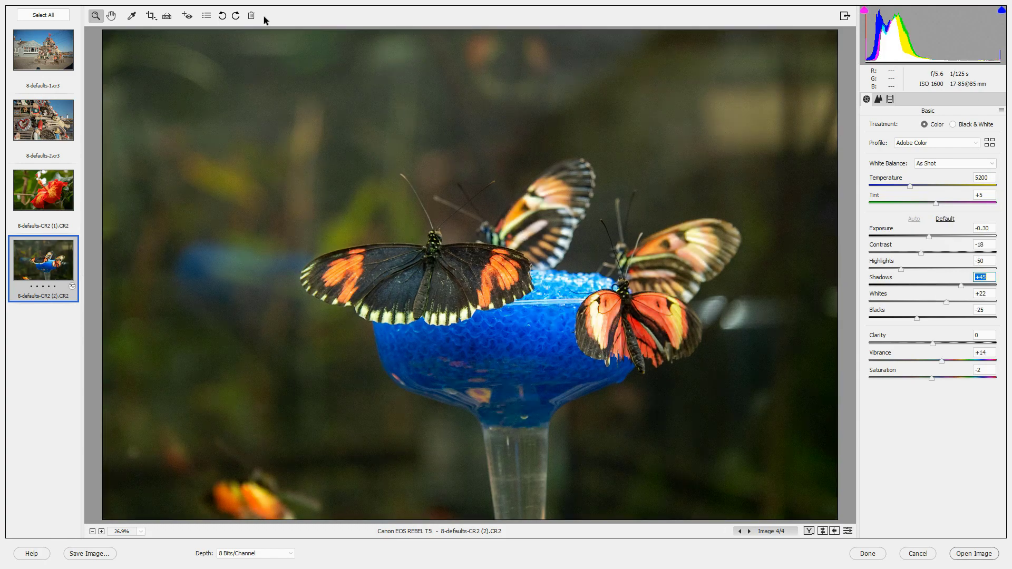
{"action": "left_click", "coordinate": [207, 16]}
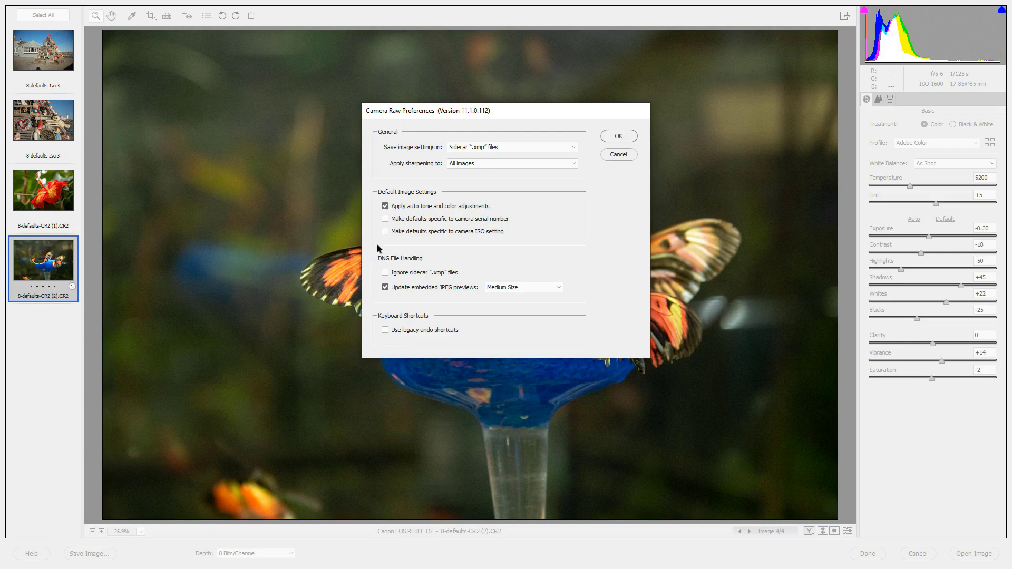
{"action": "left_click", "coordinate": [385, 206]}
{"action": "left_click", "coordinate": [386, 220]}
{"action": "left_click", "coordinate": [619, 136]}
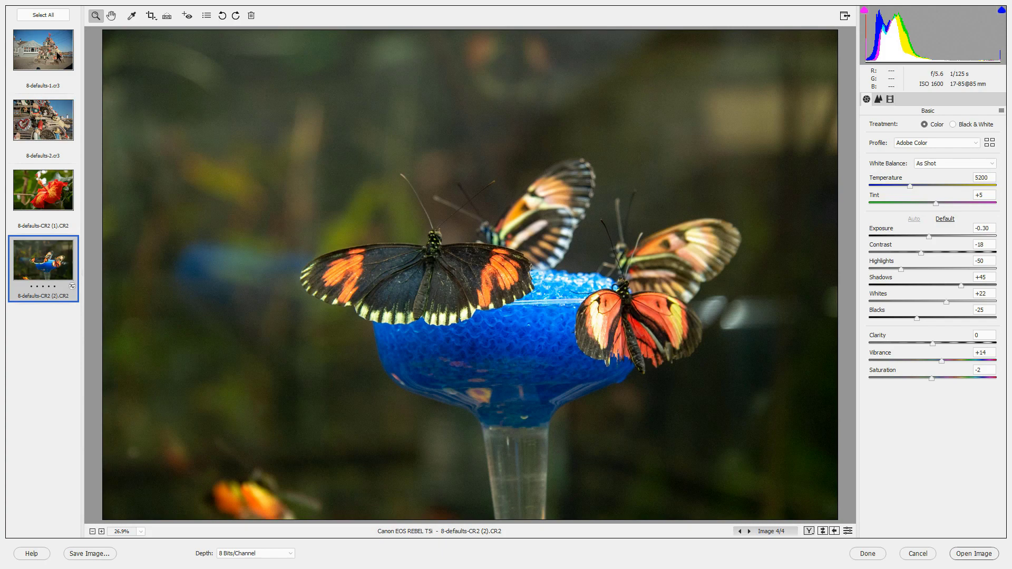
On the lobster-trap tree CR3, reset the sliders and set Highlights -50 and Shadows +50
{"action": "left_click", "coordinate": [59, 54]}
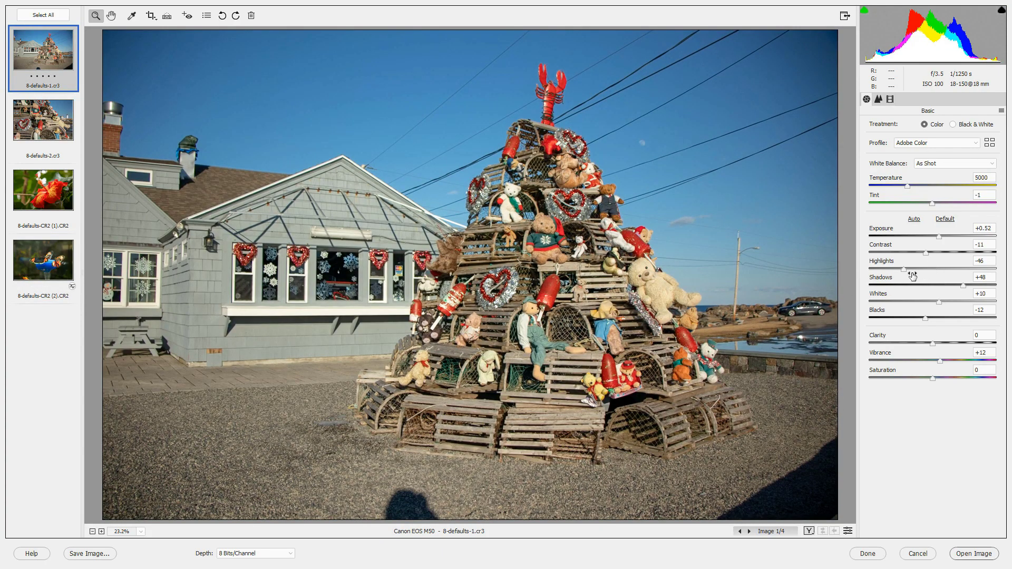
{"action": "left_click", "coordinate": [947, 219]}
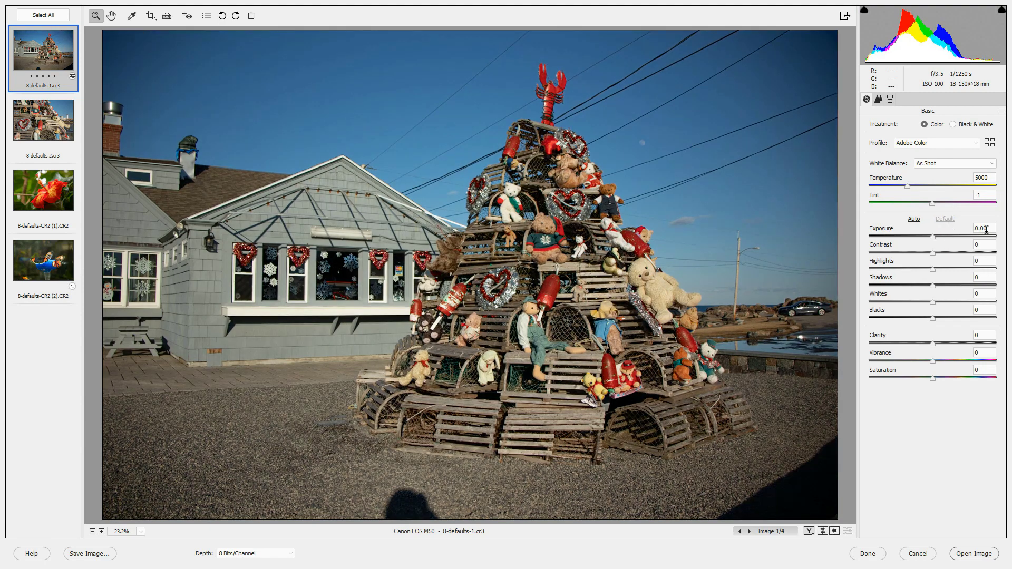
{"action": "left_click", "coordinate": [983, 260]}
{"action": "type", "text": "-50"}
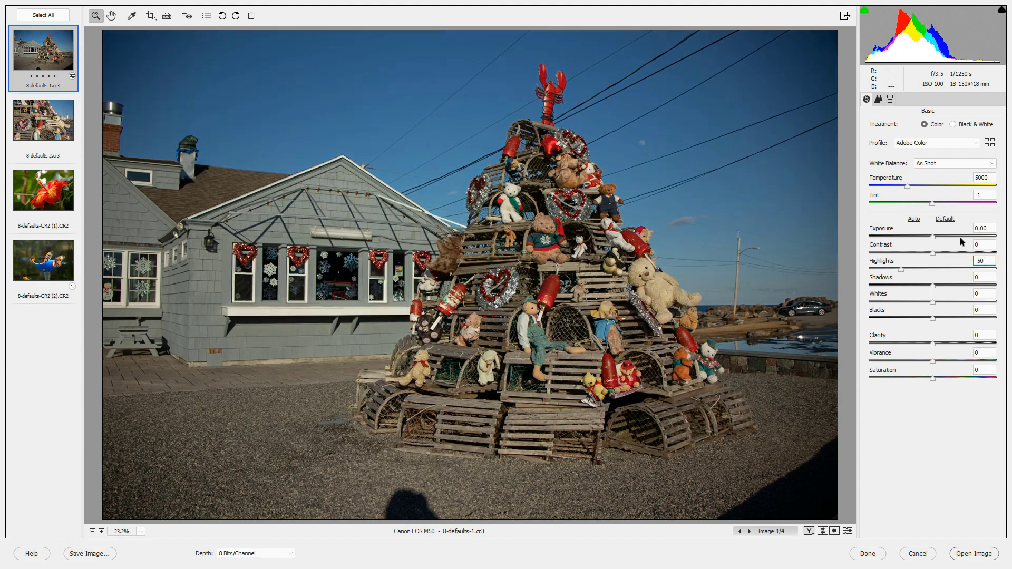
{"action": "left_click", "coordinate": [981, 277]}
{"action": "type", "text": "+50"}
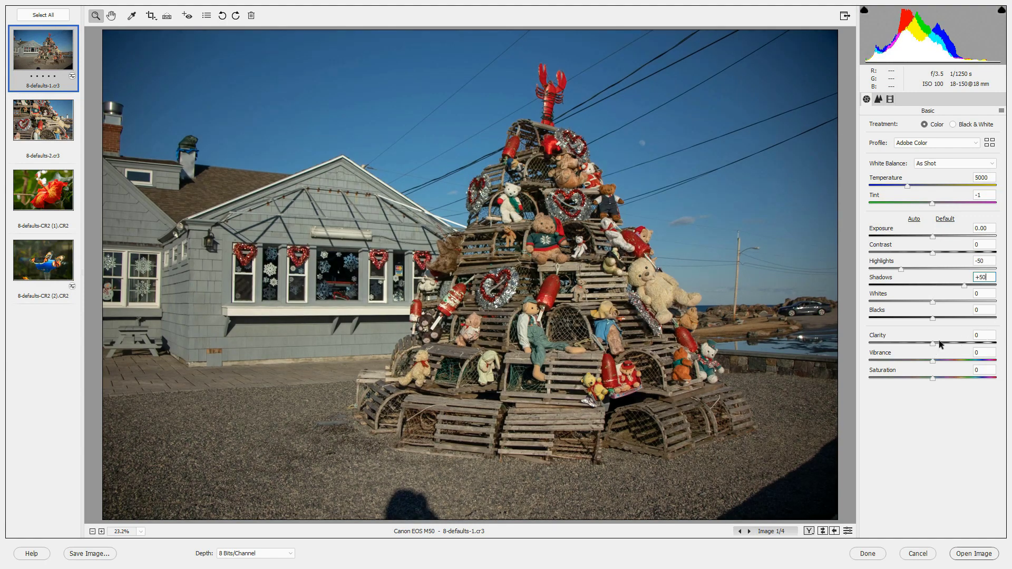
Set Clarity +30 and Vibrance +10, then save these as new Camera Raw defaults
{"action": "left_click_drag", "start_coordinate": [932, 342], "coordinate": [982, 337]}
{"action": "left_click", "coordinate": [984, 335]}
{"action": "type", "text": "0"}
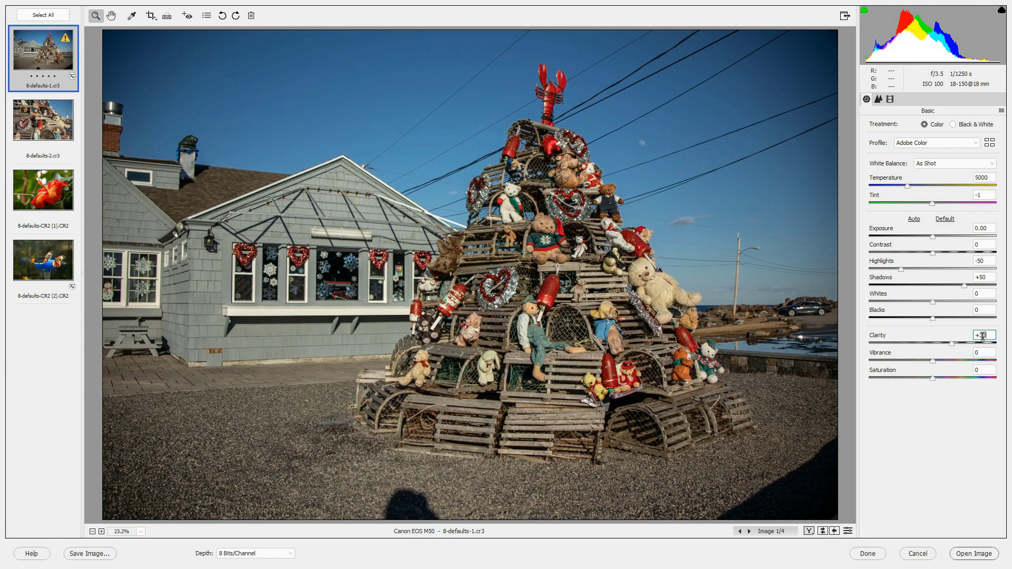
{"action": "key", "text": "Tab"}
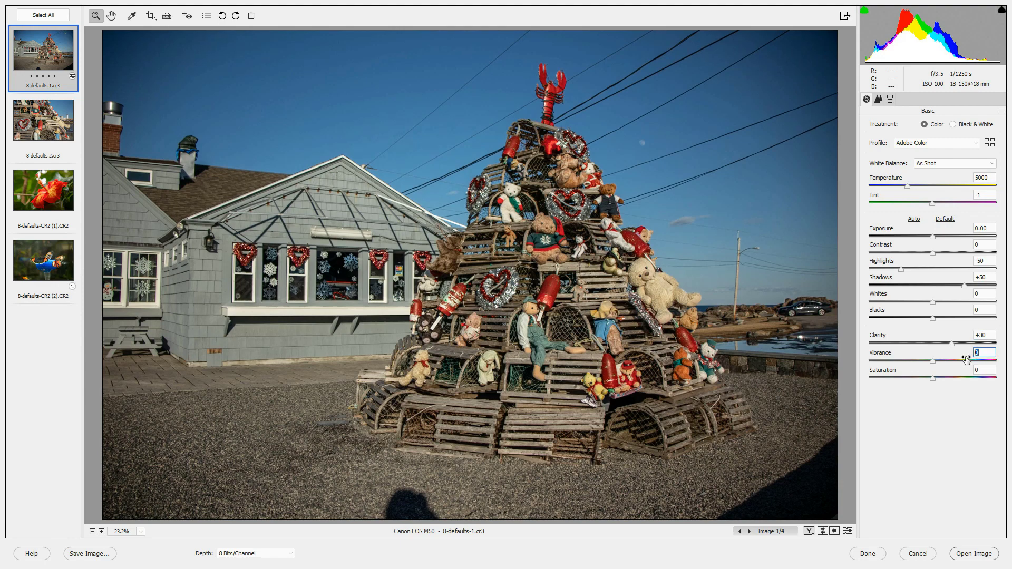
{"action": "type", "text": "10"}
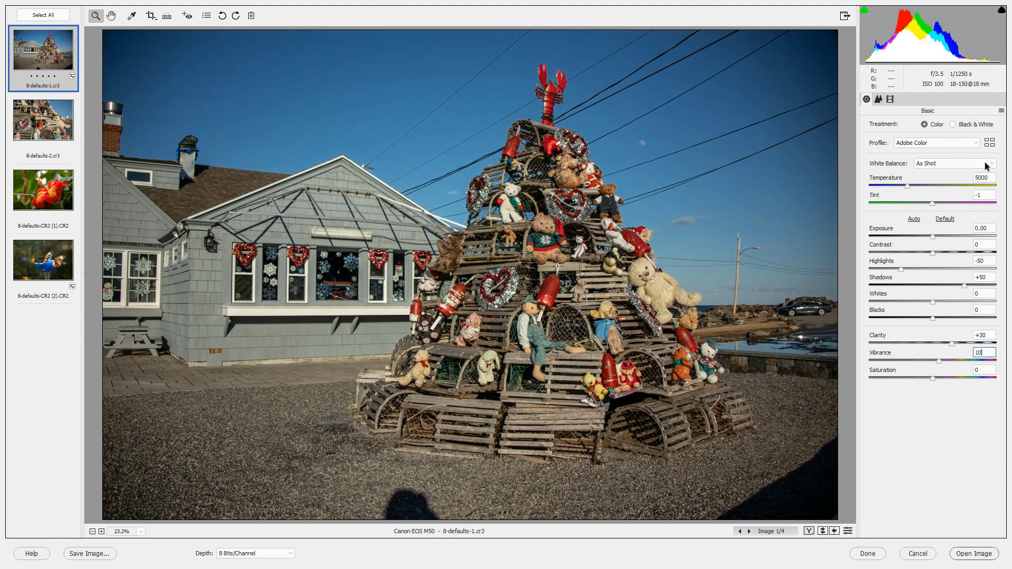
{"action": "left_click", "coordinate": [1002, 113]}
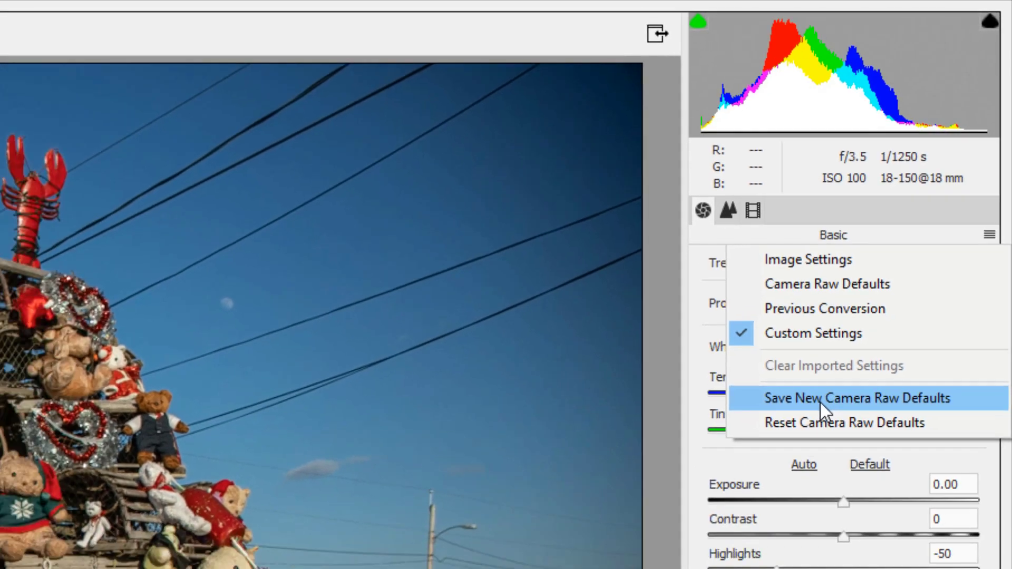
{"action": "left_click", "coordinate": [798, 445]}
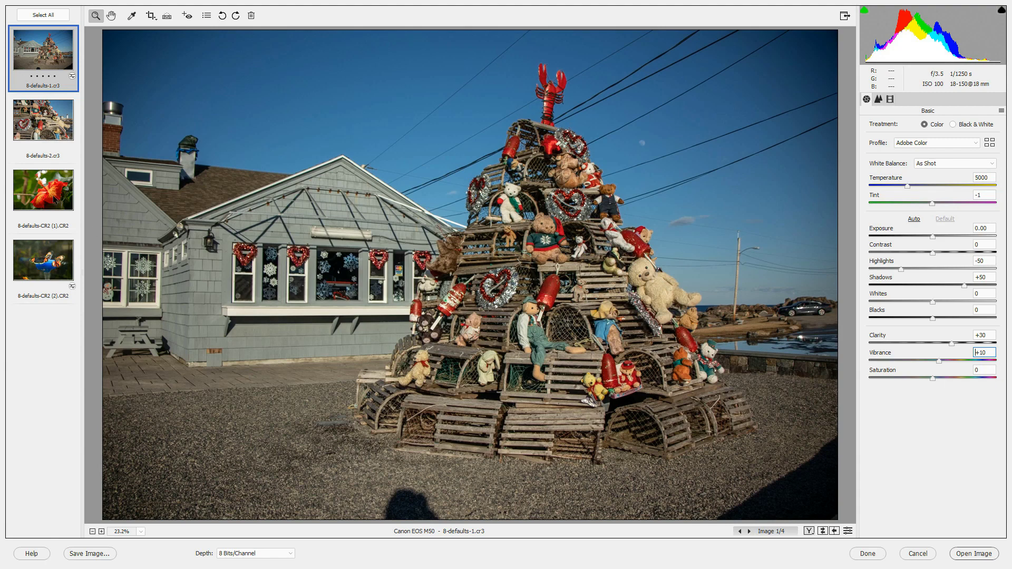
On the hibiscus CR2, reset the sliders and set Contrast +53, Saturation +36, Exposure +1.25
{"action": "left_click", "coordinate": [54, 198]}
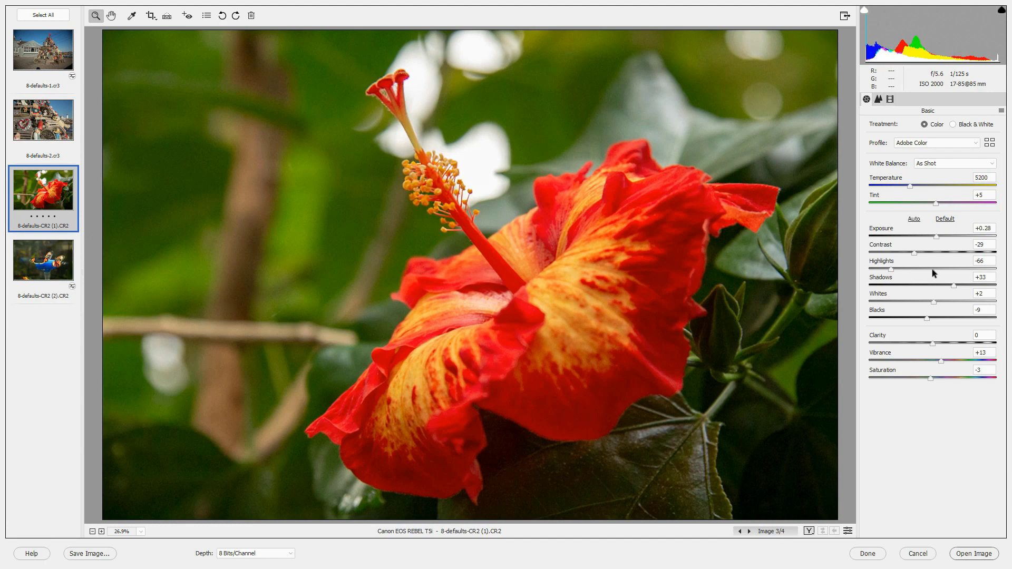
{"action": "left_click", "coordinate": [945, 219]}
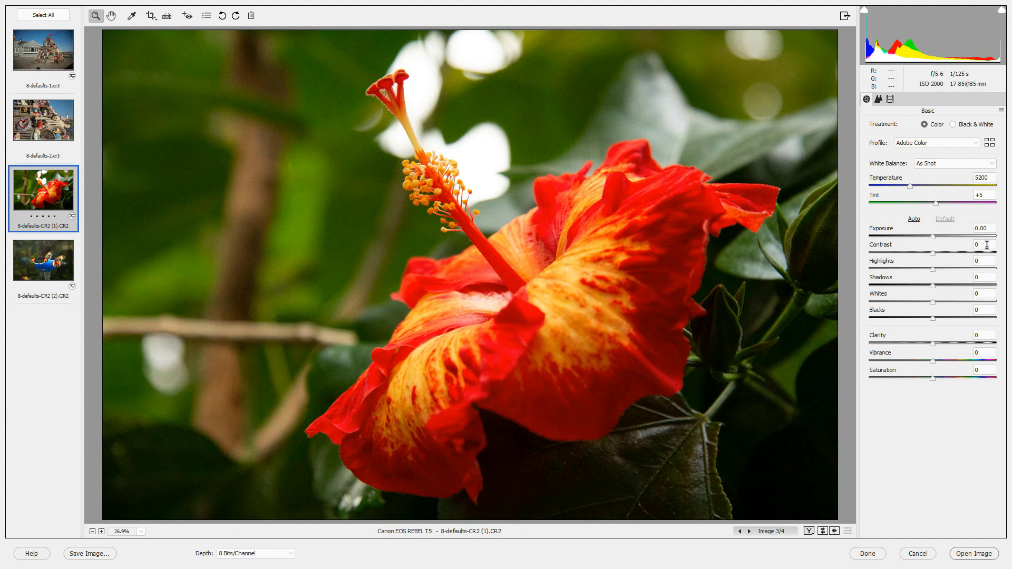
{"action": "left_click_drag", "start_coordinate": [932, 256], "coordinate": [963, 257]}
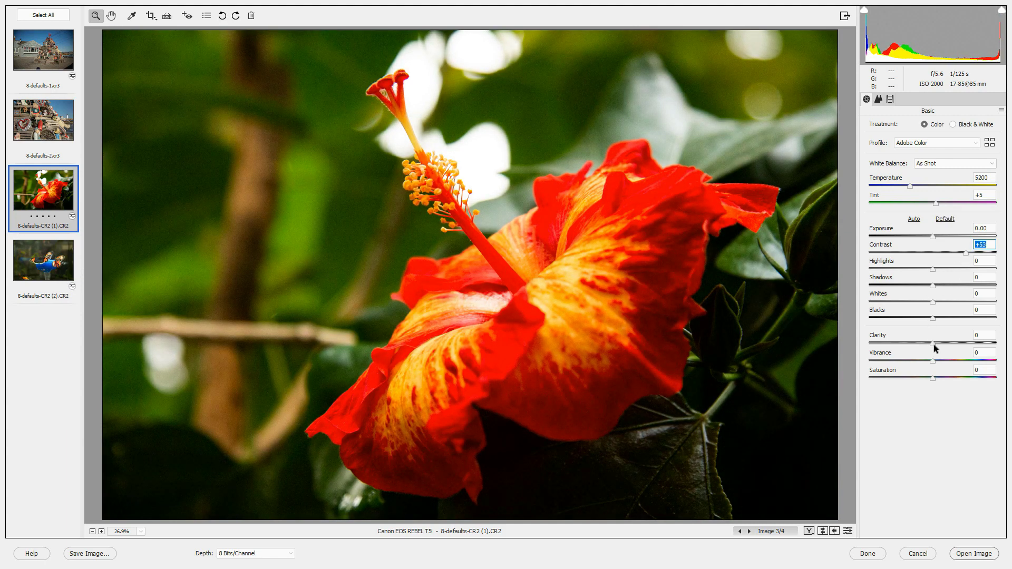
{"action": "left_click_drag", "start_coordinate": [933, 377], "coordinate": [956, 379]}
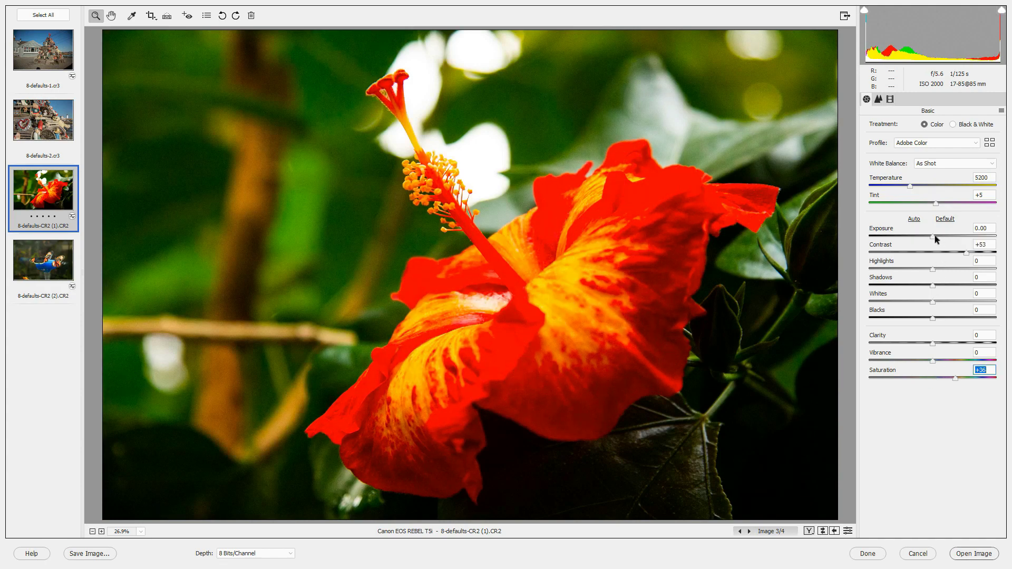
{"action": "left_click_drag", "start_coordinate": [931, 235], "coordinate": [946, 236]}
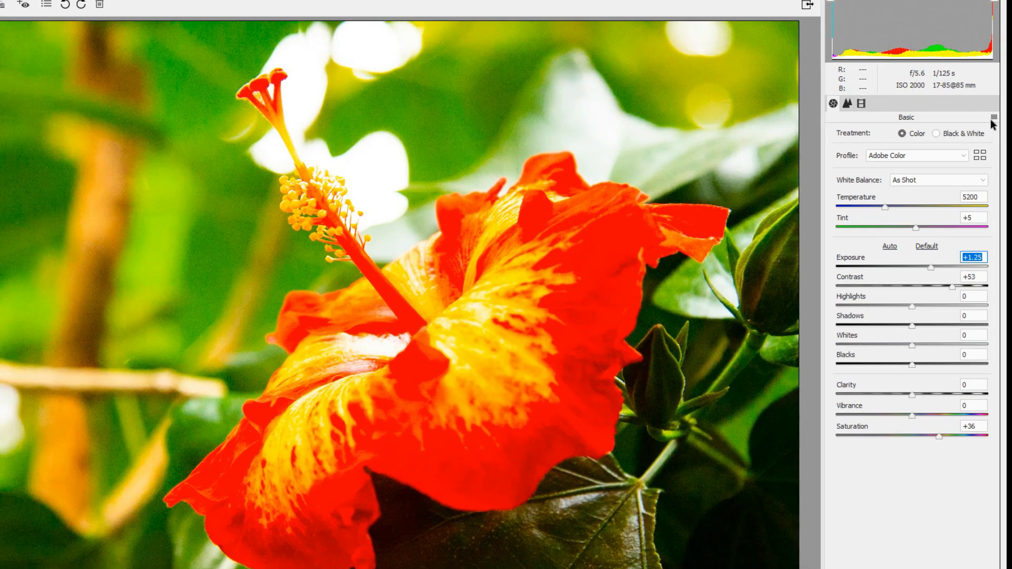
{"action": "left_click", "coordinate": [1001, 111]}
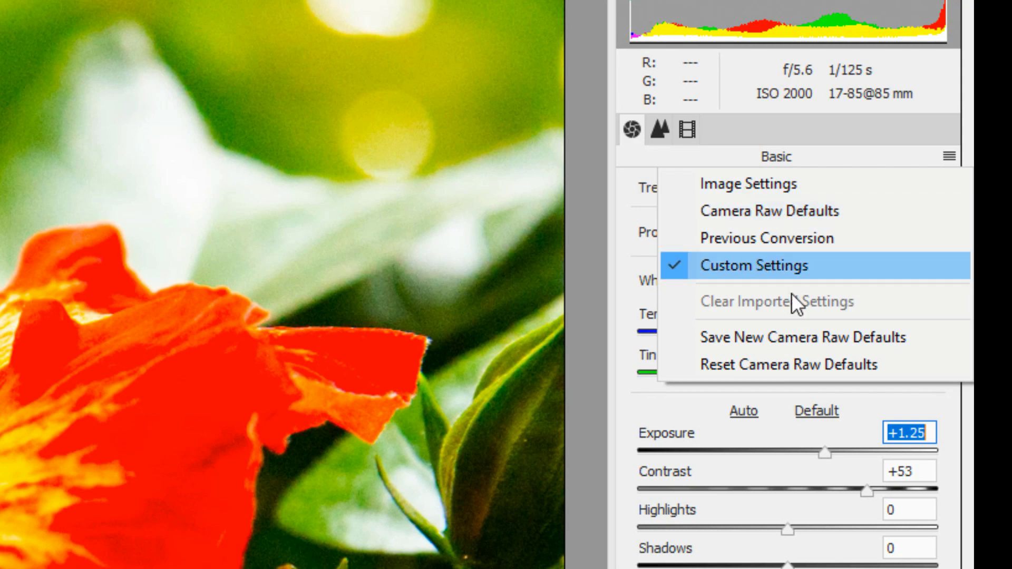
Save the hibiscus settings as the Canon EOS REBEL T5i defaults, then close Camera Raw discarding all edits
{"action": "left_click", "coordinate": [783, 340]}
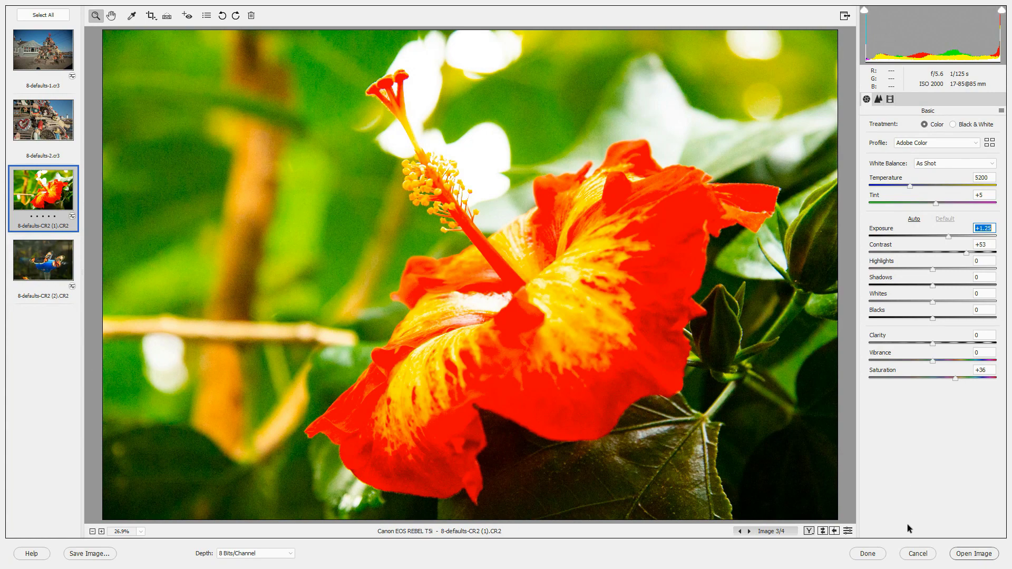
{"action": "left_click", "coordinate": [918, 554]}
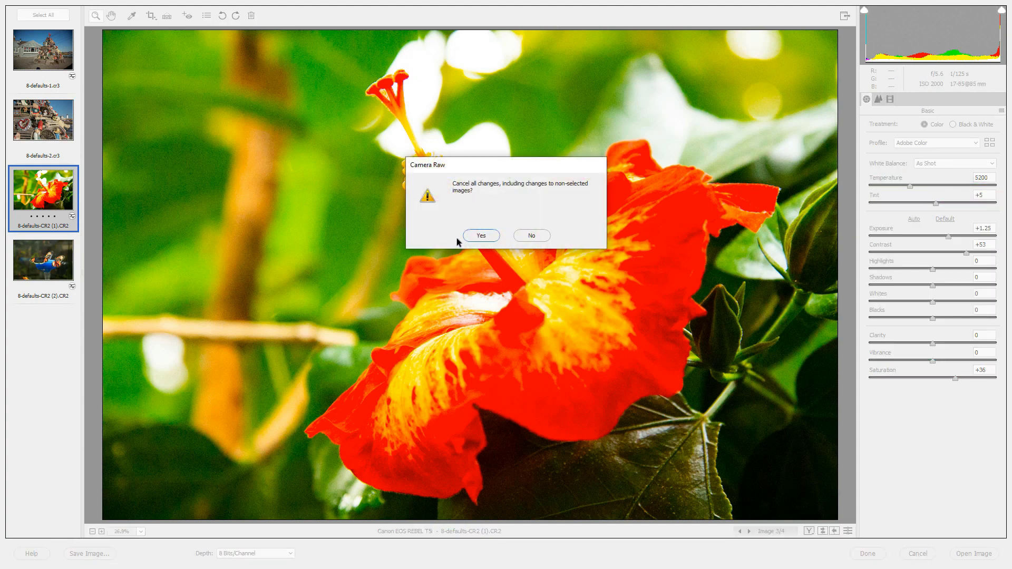
{"action": "left_click", "coordinate": [479, 236]}
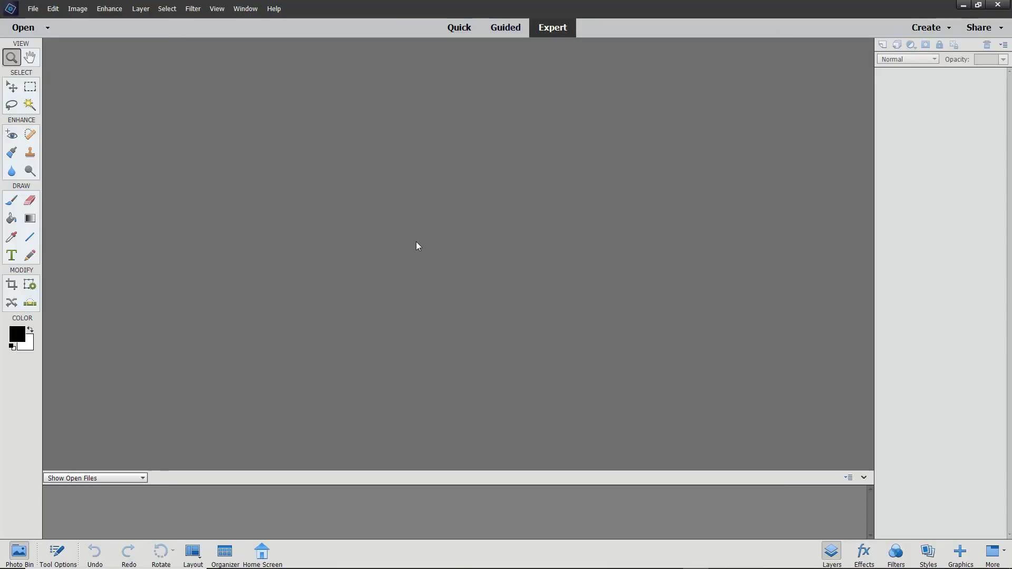
Open 8-defaults-1.cr3 through the last image file together in Camera Raw
{"action": "left_click", "coordinate": [32, 9]}
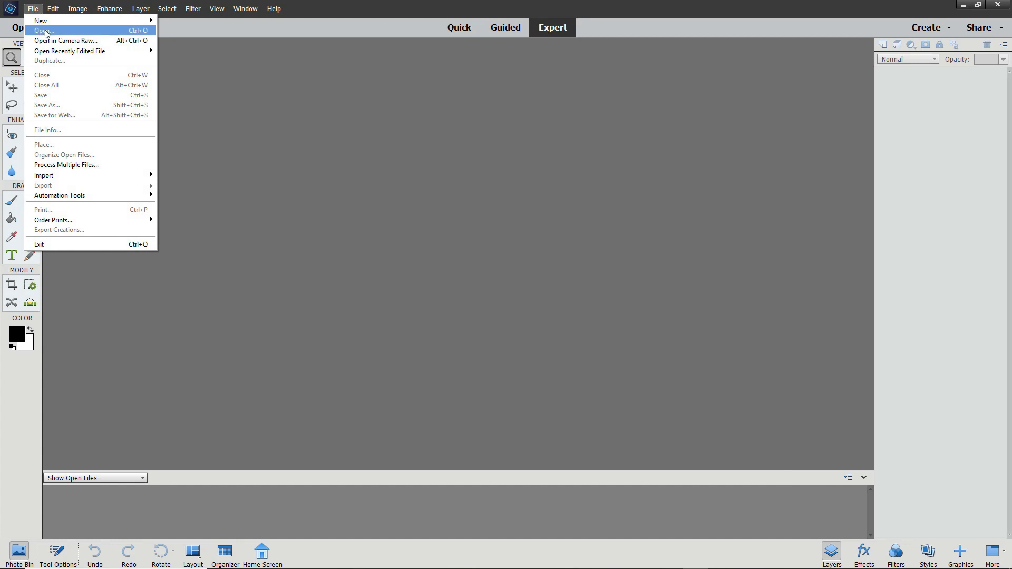
{"action": "left_click", "coordinate": [46, 33]}
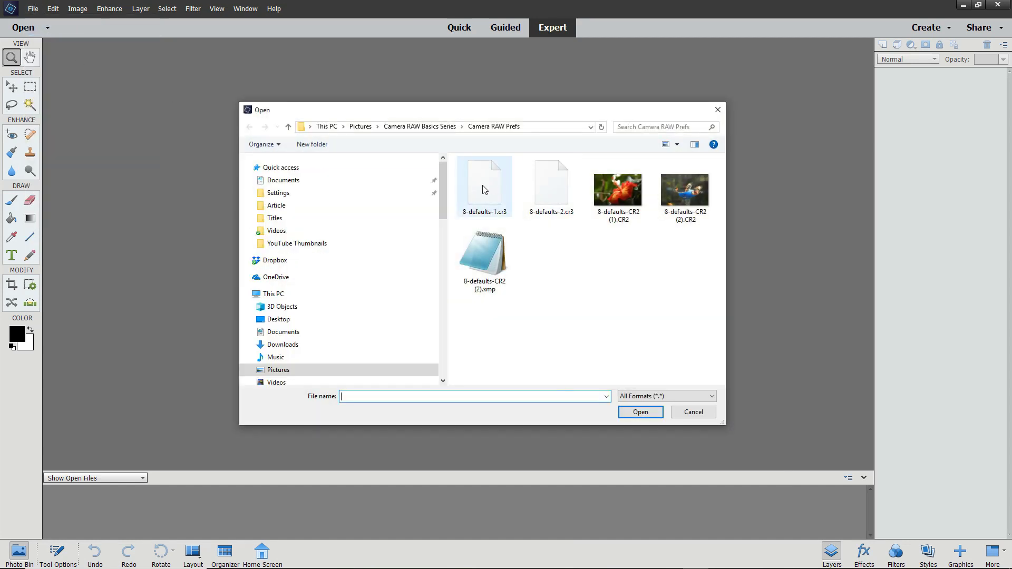
{"action": "left_click", "coordinate": [485, 189]}
{"action": "left_click", "coordinate": [684, 190], "text": "shift"}
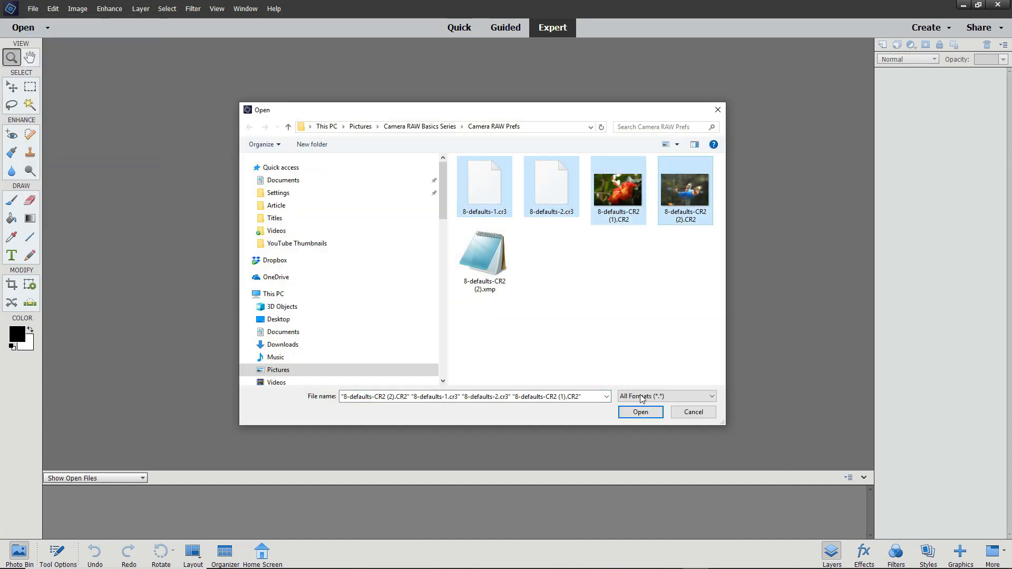
{"action": "left_click", "coordinate": [641, 412]}
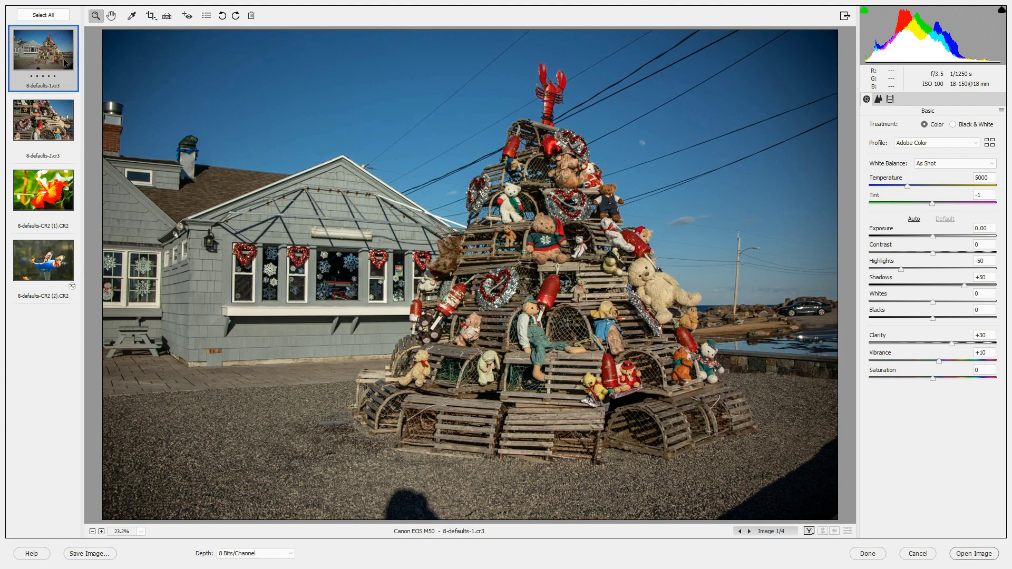
Step through the teddy-bear, first, hibiscus and butterfly photos in the filmstrip
{"action": "left_click", "coordinate": [60, 122]}
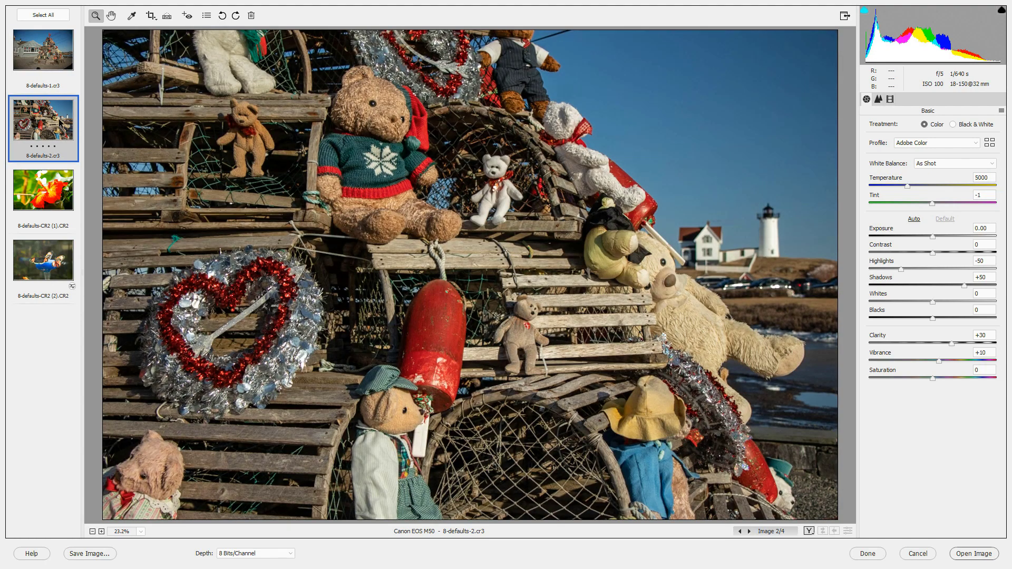
{"action": "left_click", "coordinate": [55, 53]}
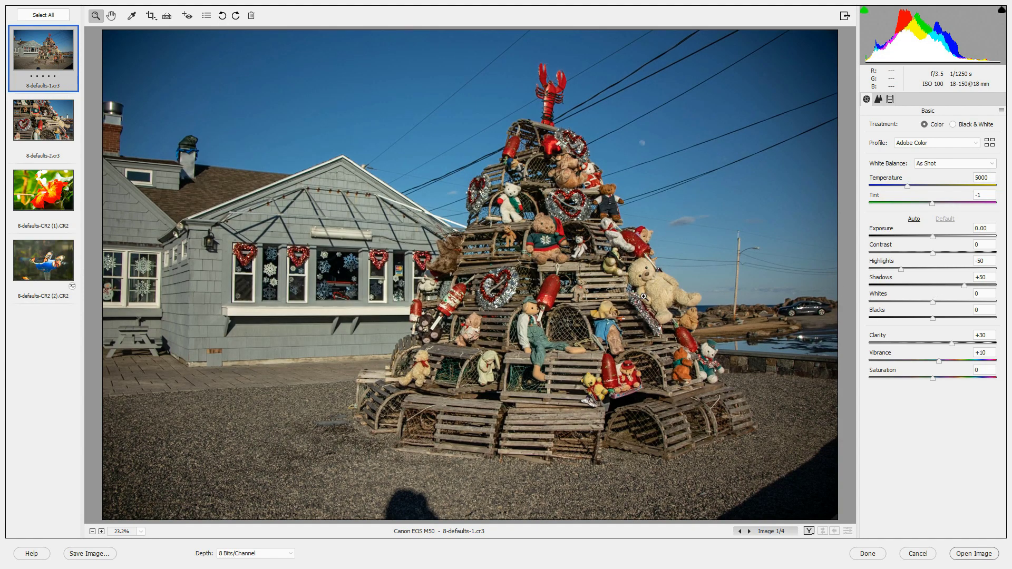
{"action": "key", "text": "Down"}
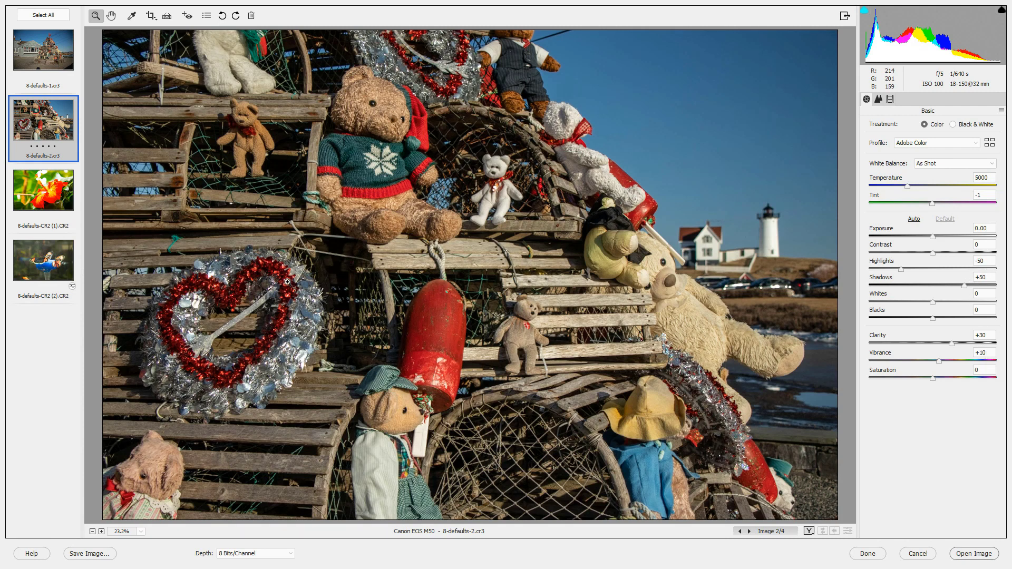
{"action": "left_click", "coordinate": [52, 202]}
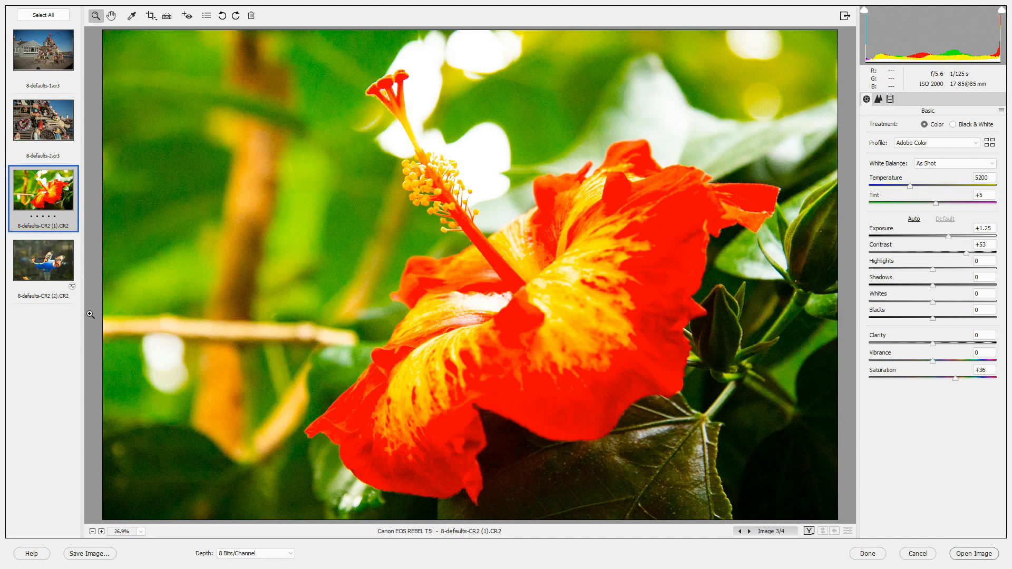
{"action": "left_click", "coordinate": [58, 267]}
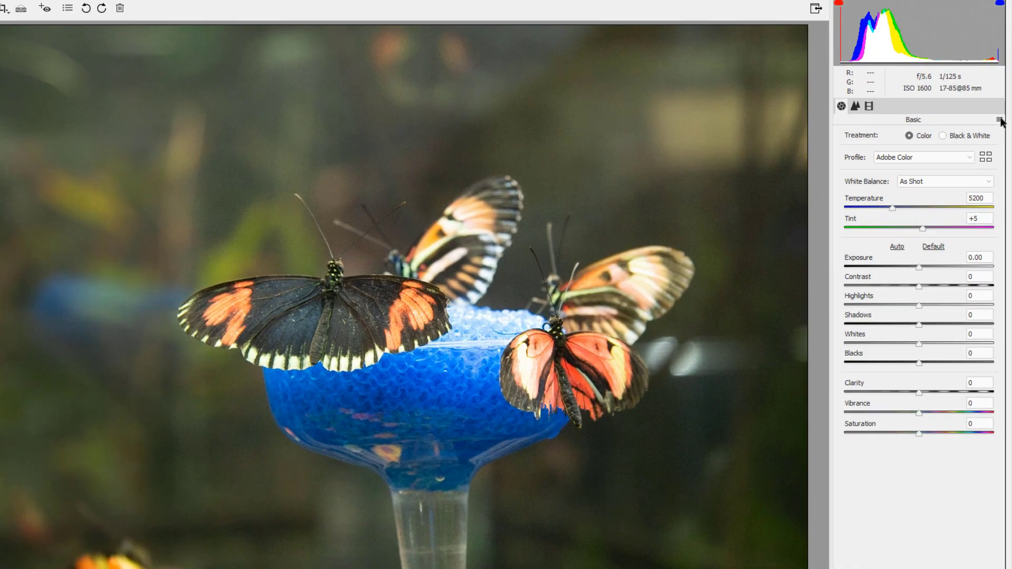
Apply Camera Raw Defaults to the butterflies, then Auto and Camera Raw Defaults to the teddy-bear photo
{"action": "left_click", "coordinate": [1001, 111]}
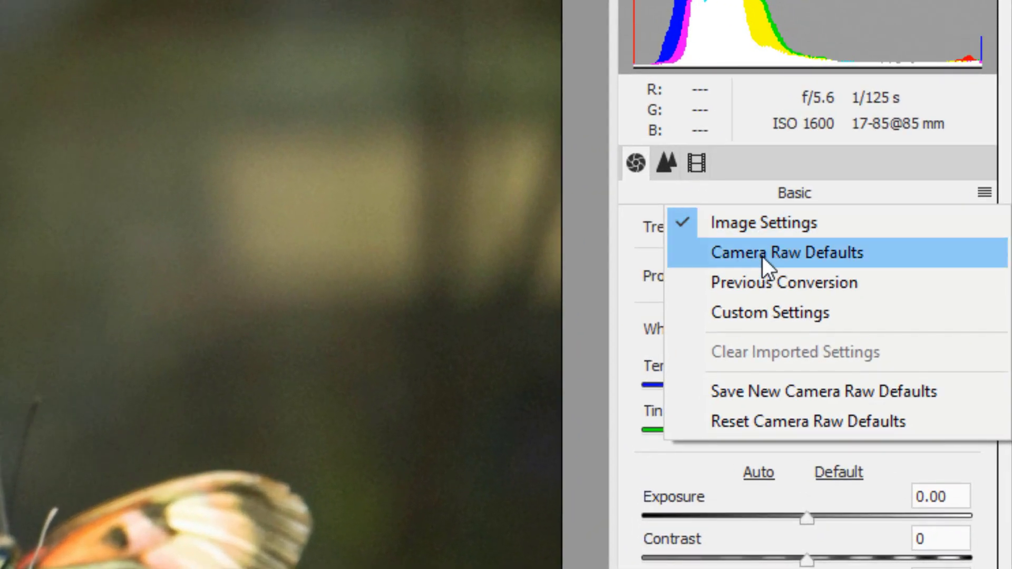
{"action": "left_click", "coordinate": [762, 256]}
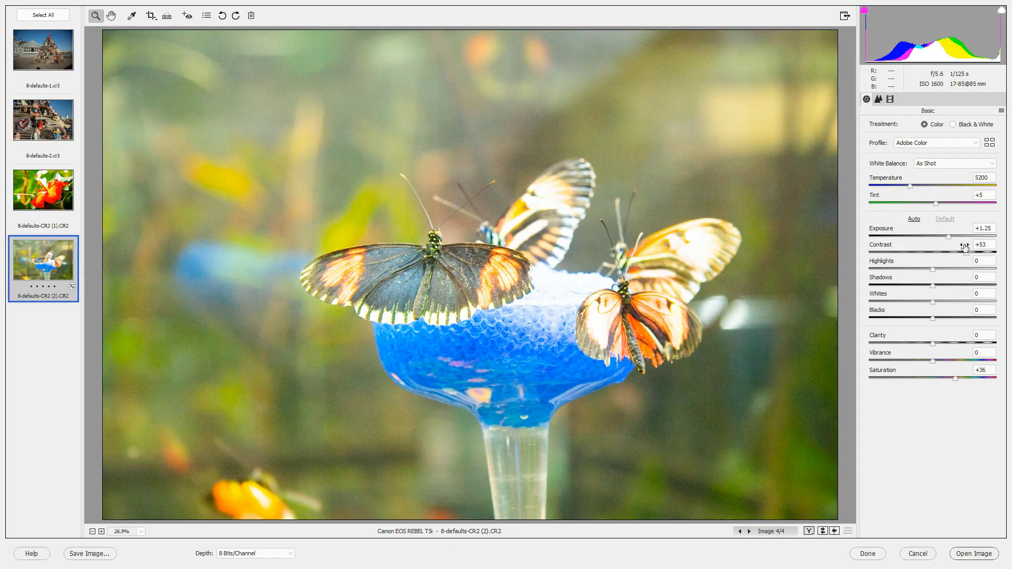
{"action": "left_click", "coordinate": [33, 113]}
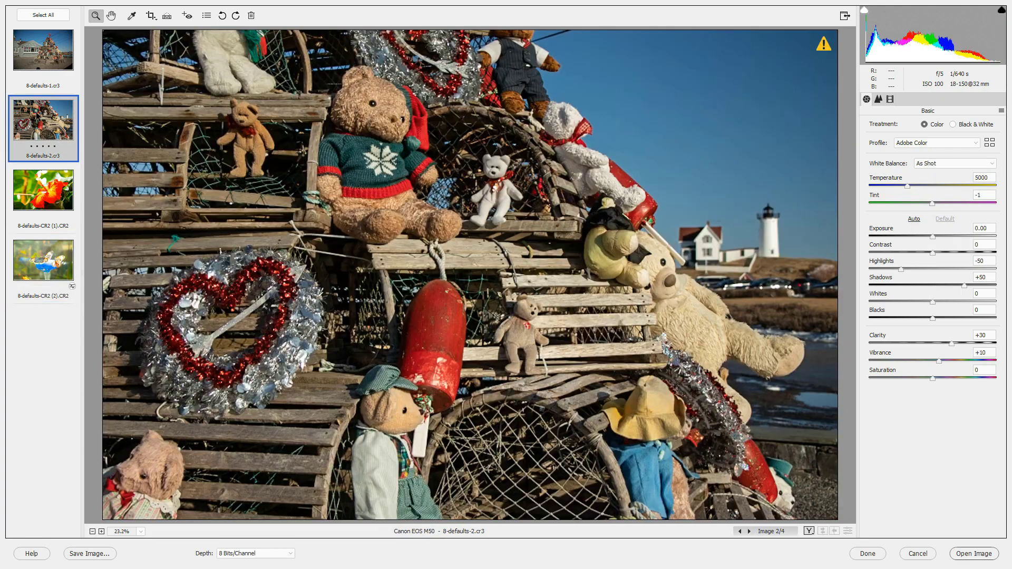
{"action": "left_click", "coordinate": [914, 220]}
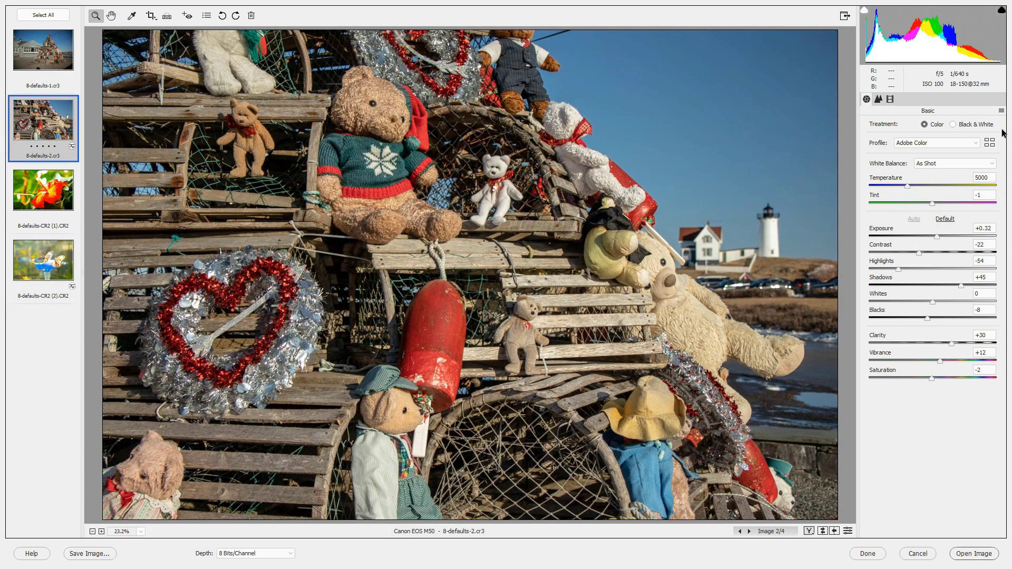
{"action": "left_click", "coordinate": [1001, 112]}
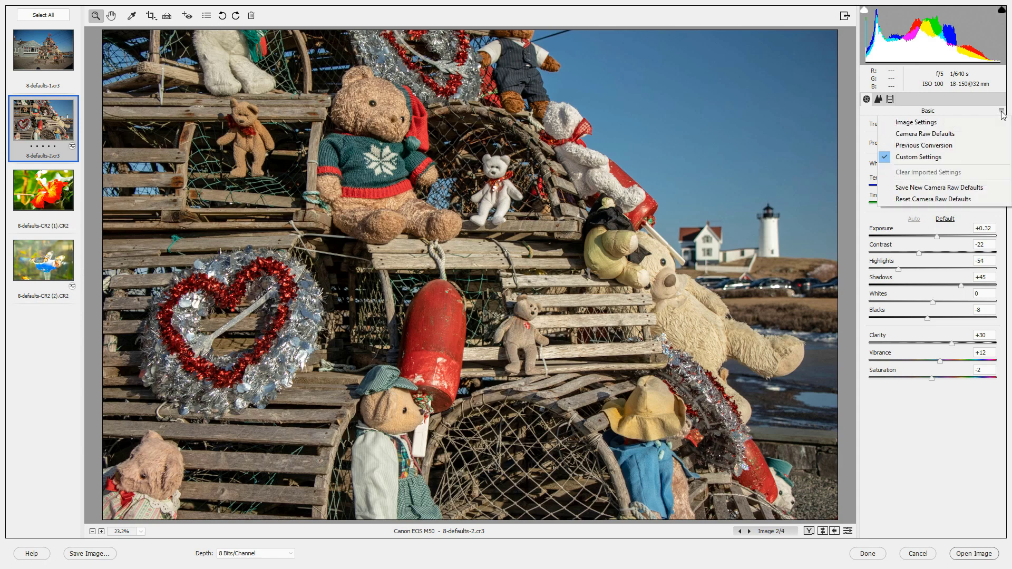
{"action": "left_click", "coordinate": [926, 134]}
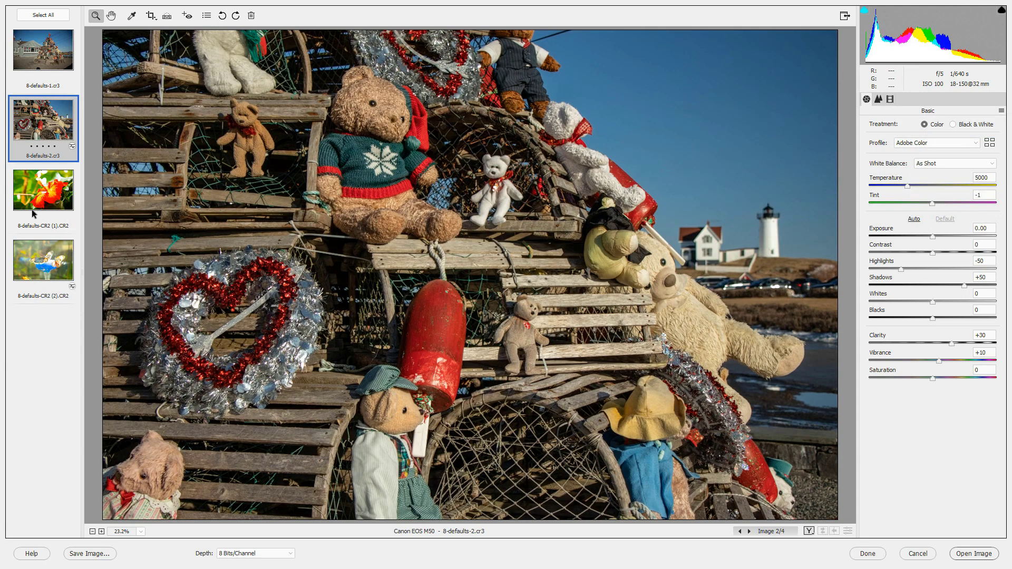
Apply Auto then the REBEL T5i Camera Raw Defaults to the hibiscus, giving Exposure +1.25, Contrast +53
{"action": "left_click", "coordinate": [48, 198]}
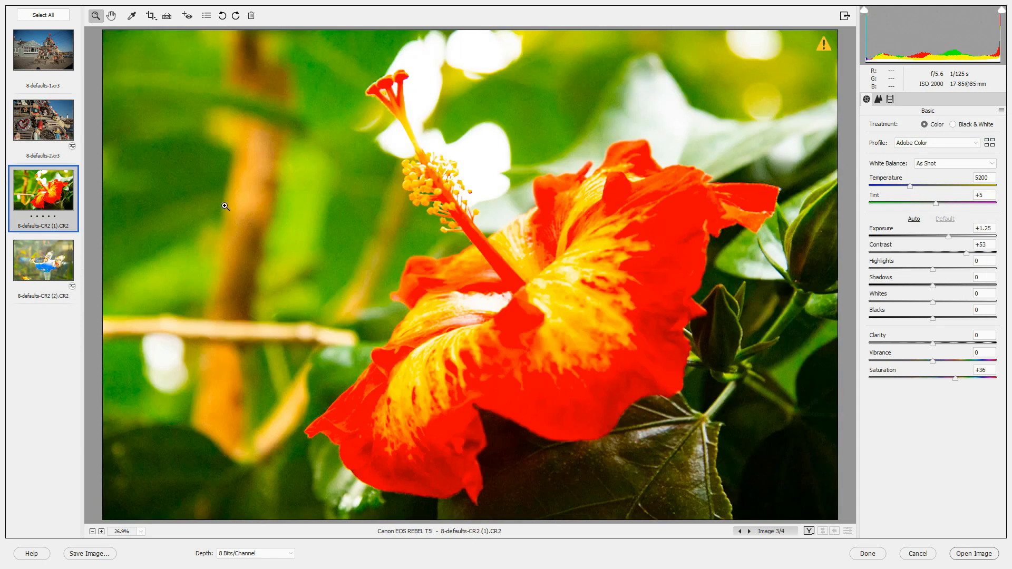
{"action": "left_click", "coordinate": [916, 221]}
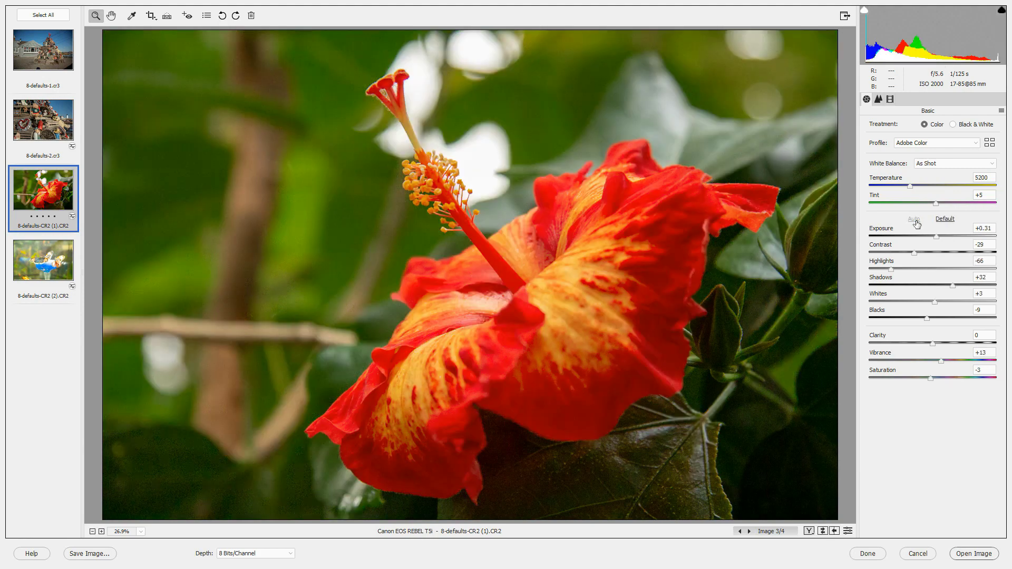
{"action": "left_click", "coordinate": [1001, 111]}
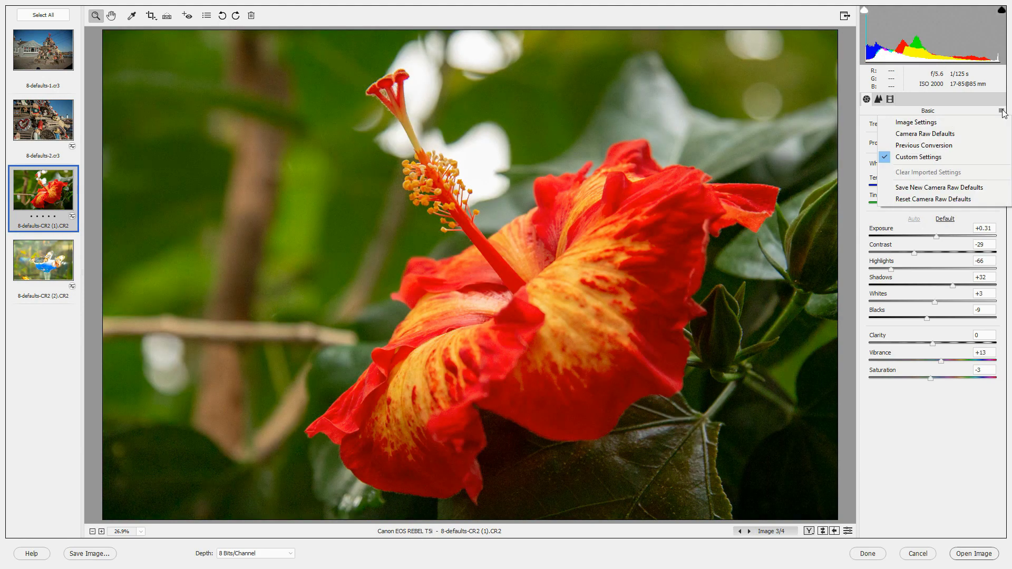
{"action": "left_click", "coordinate": [920, 135]}
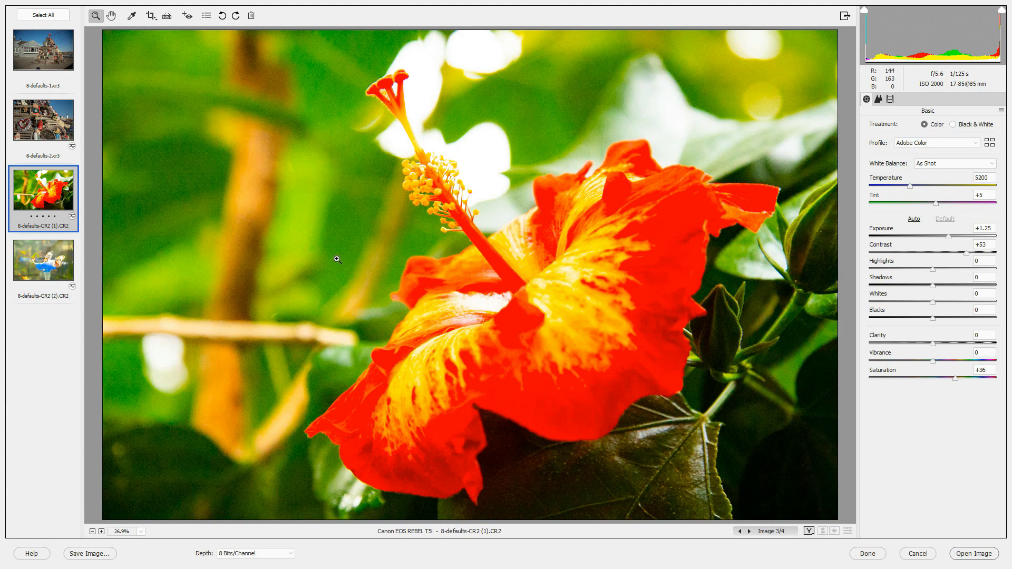